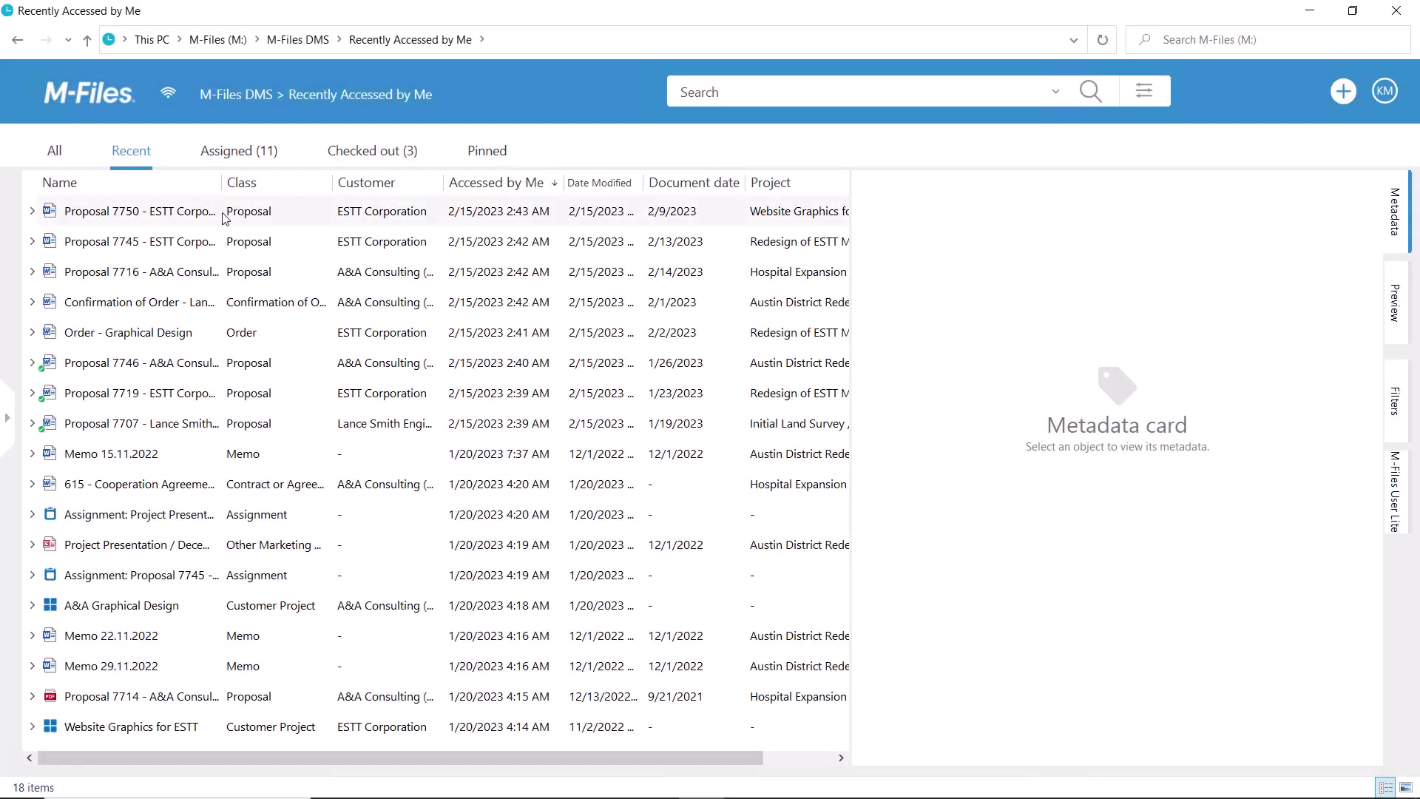
Mark the five most recently accessed documents for offline availability.
left_click_drag(226, 217, 159, 327)
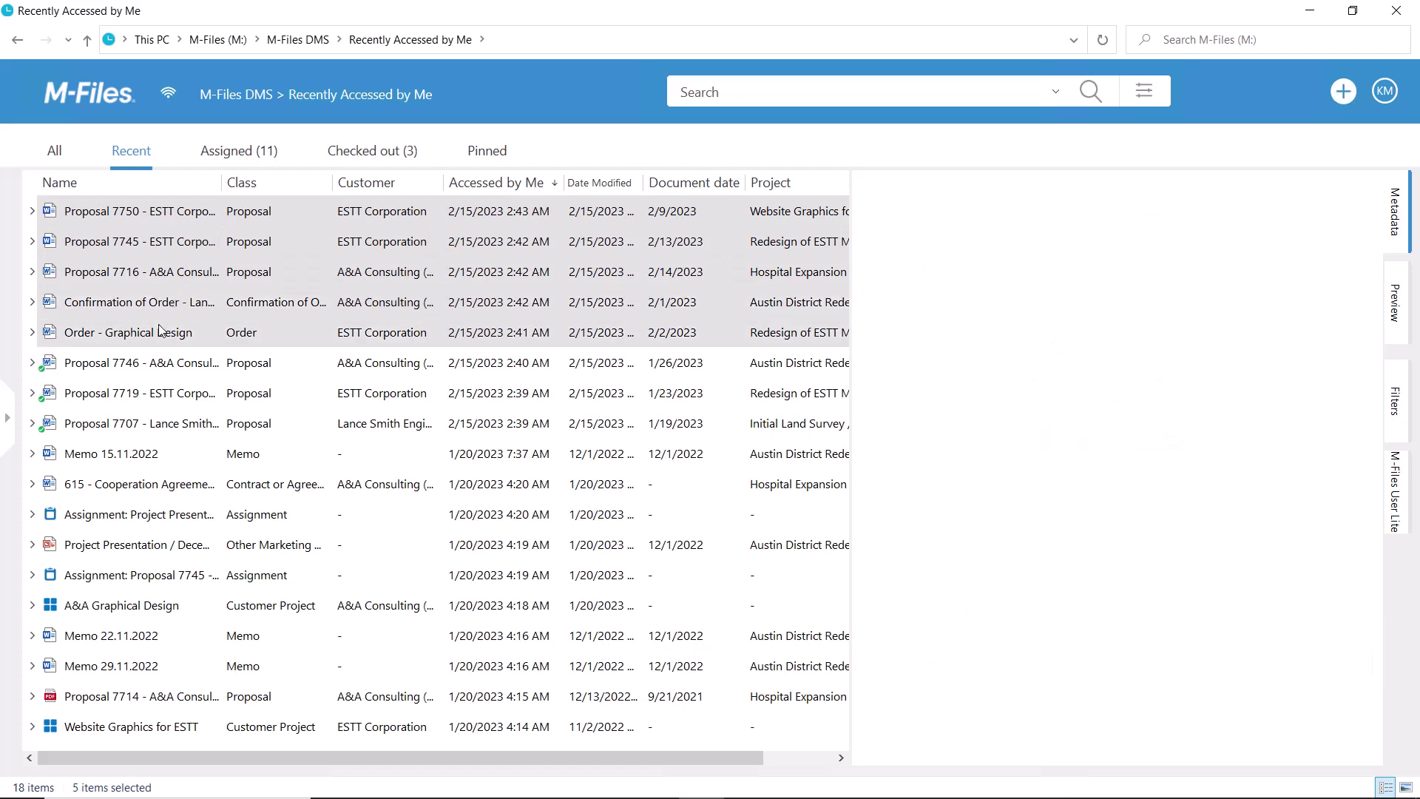
right_click(159, 327)
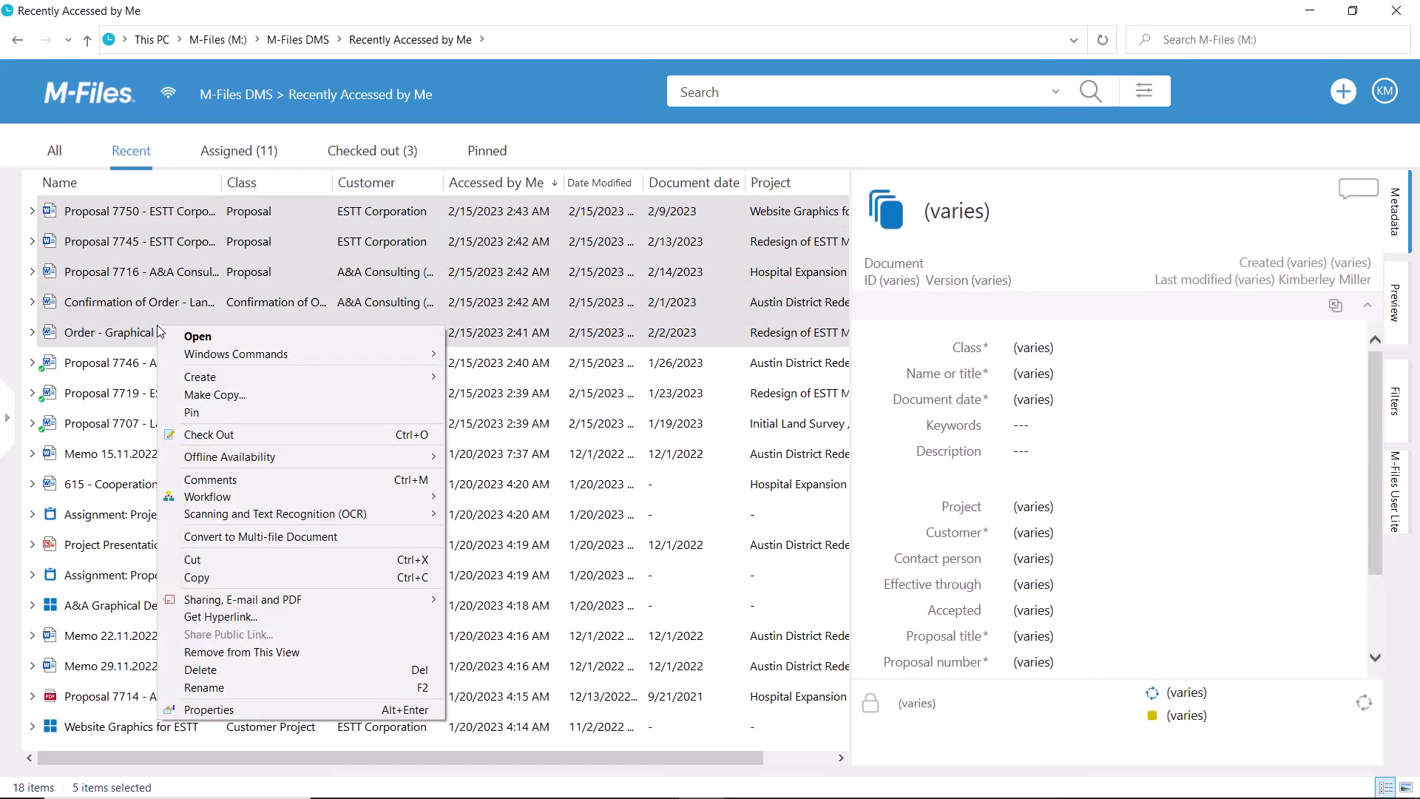
mouse_move(300, 455)
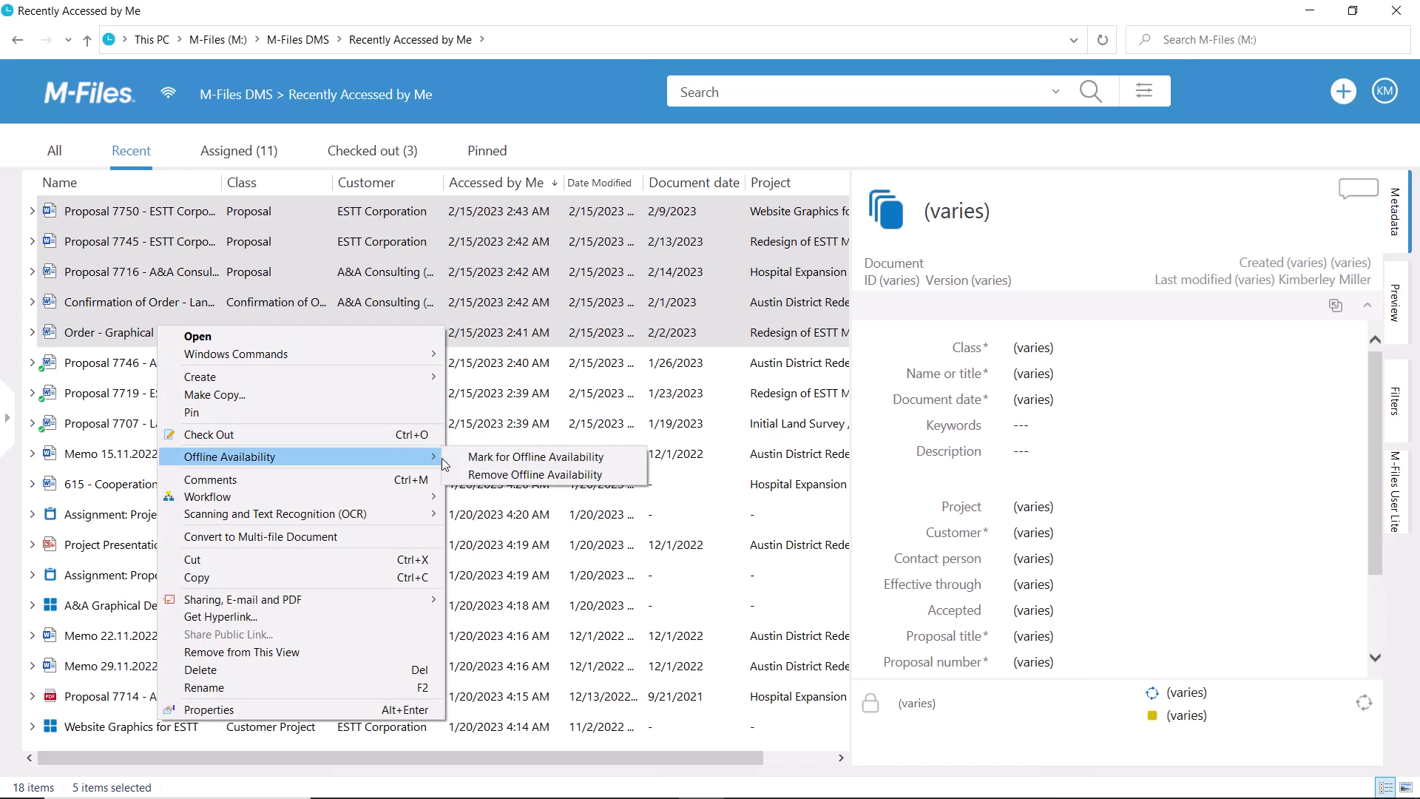
left_click(536, 456)
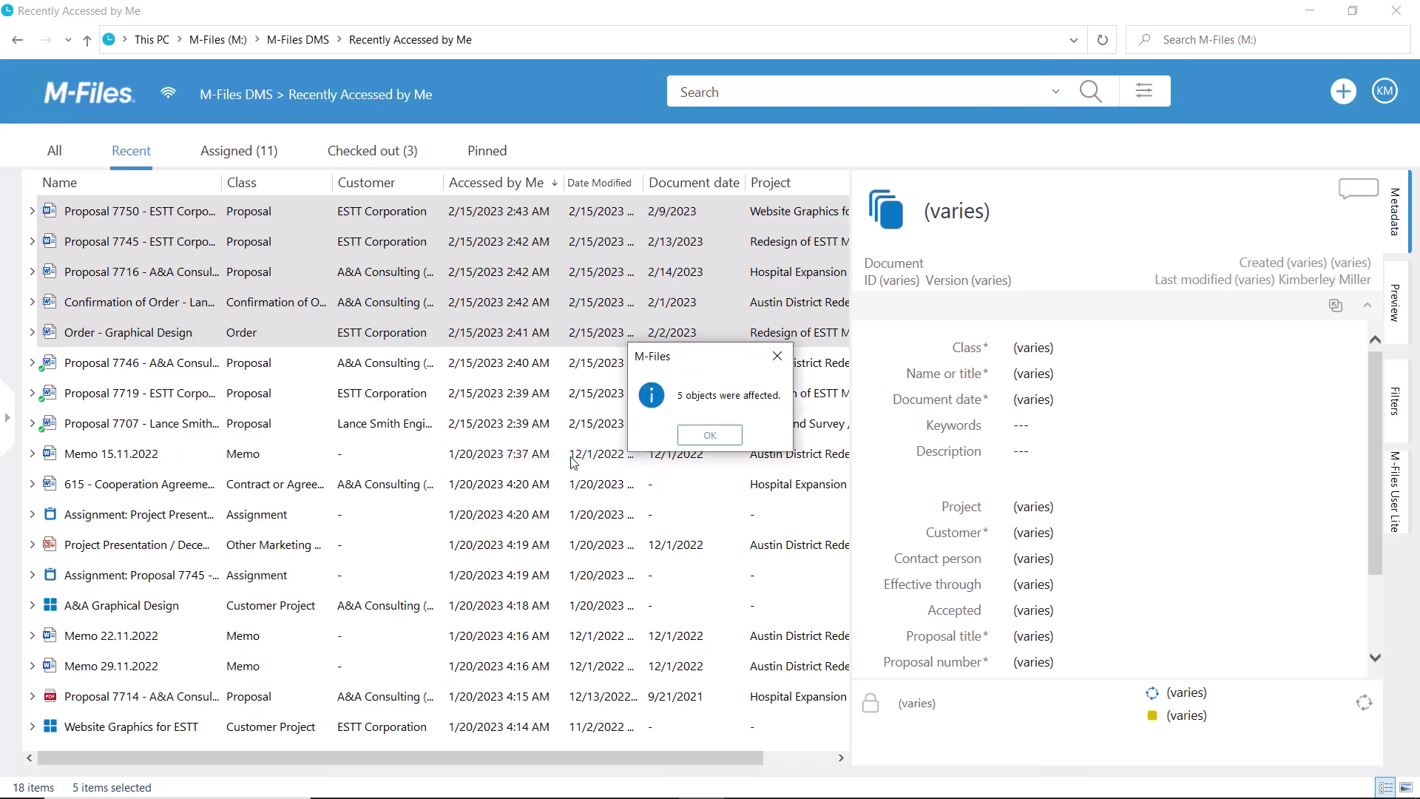
left_click(711, 434)
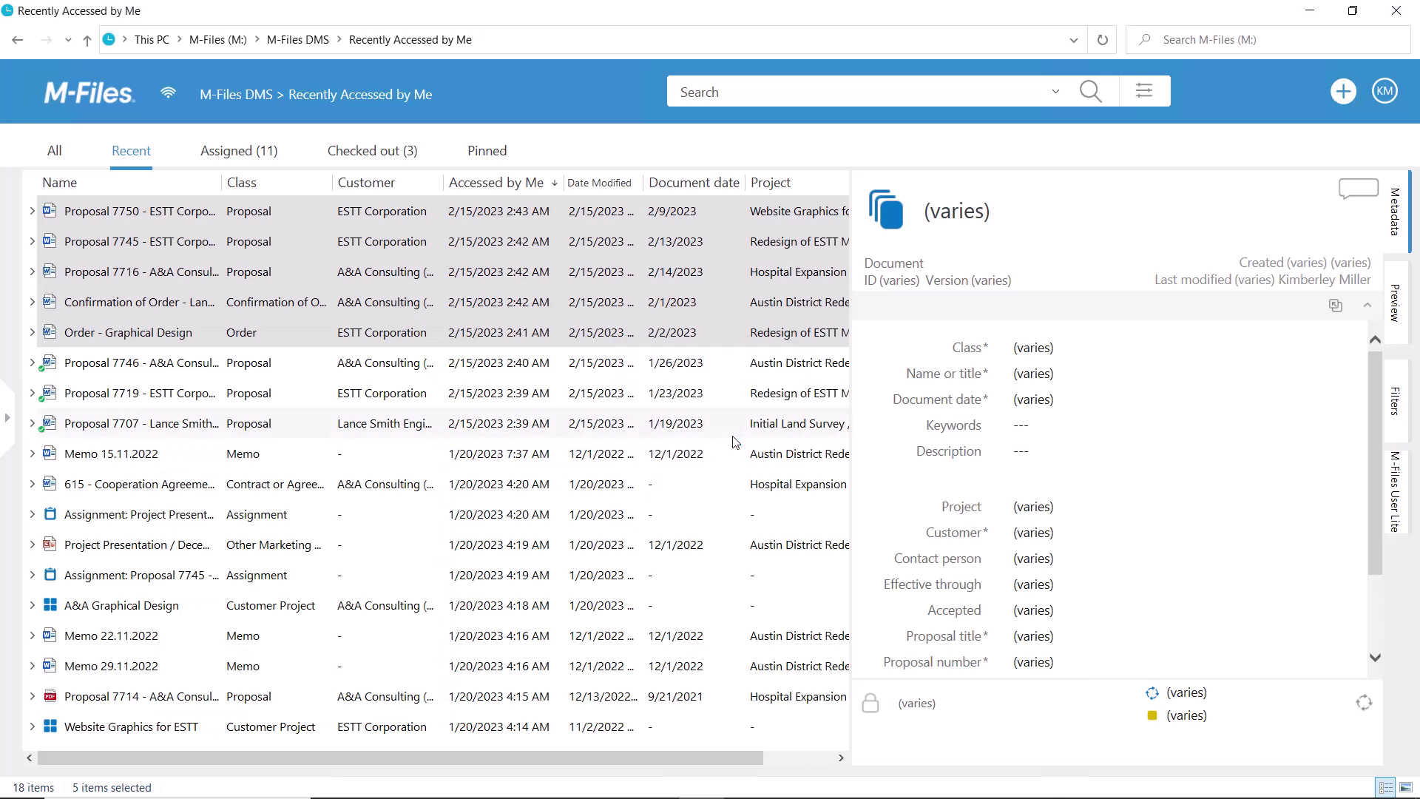
Mark the Project Documents | Hospital Expansion (Miami, FL) view for offline availability, creating its offline filter.
left_click(54, 151)
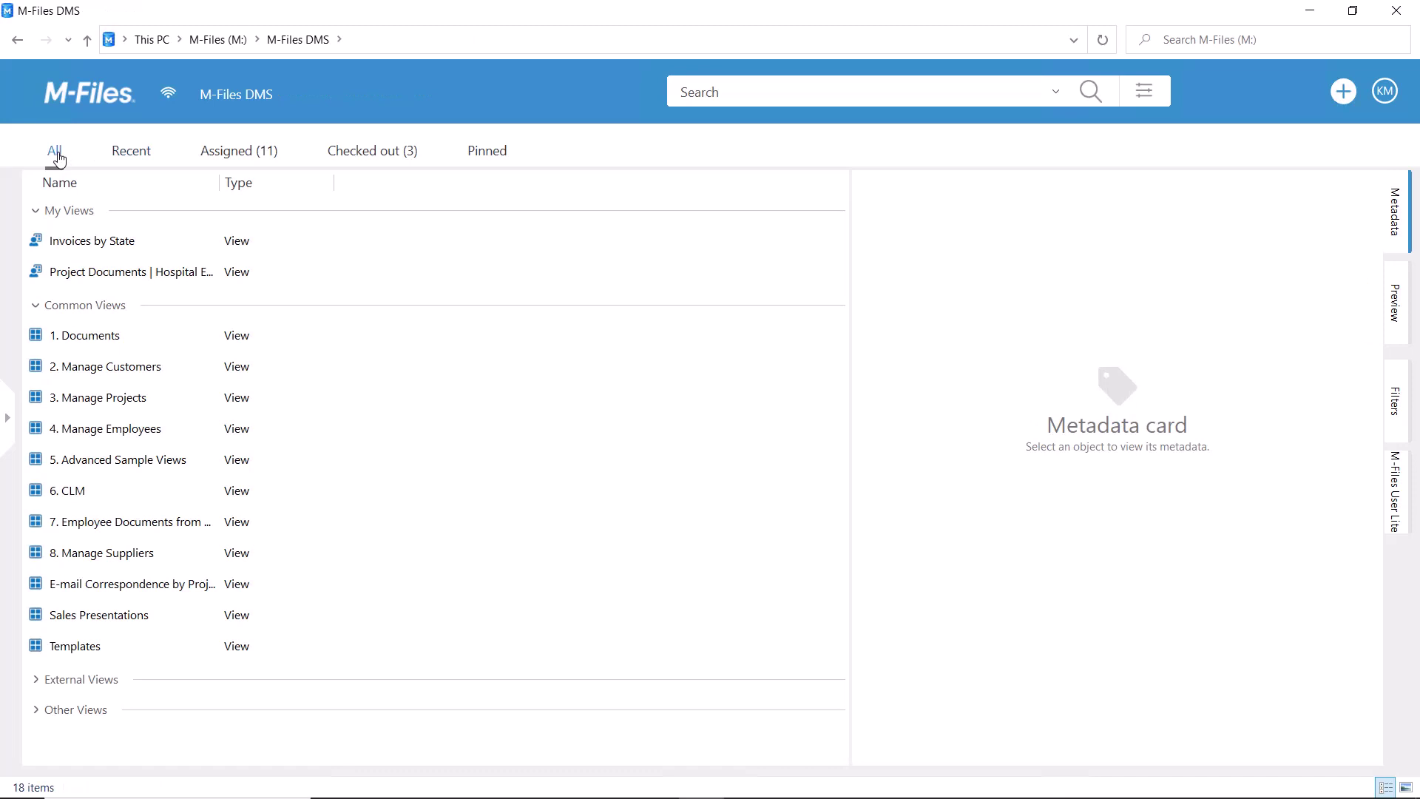
left_click(170, 274)
right_click(171, 275)
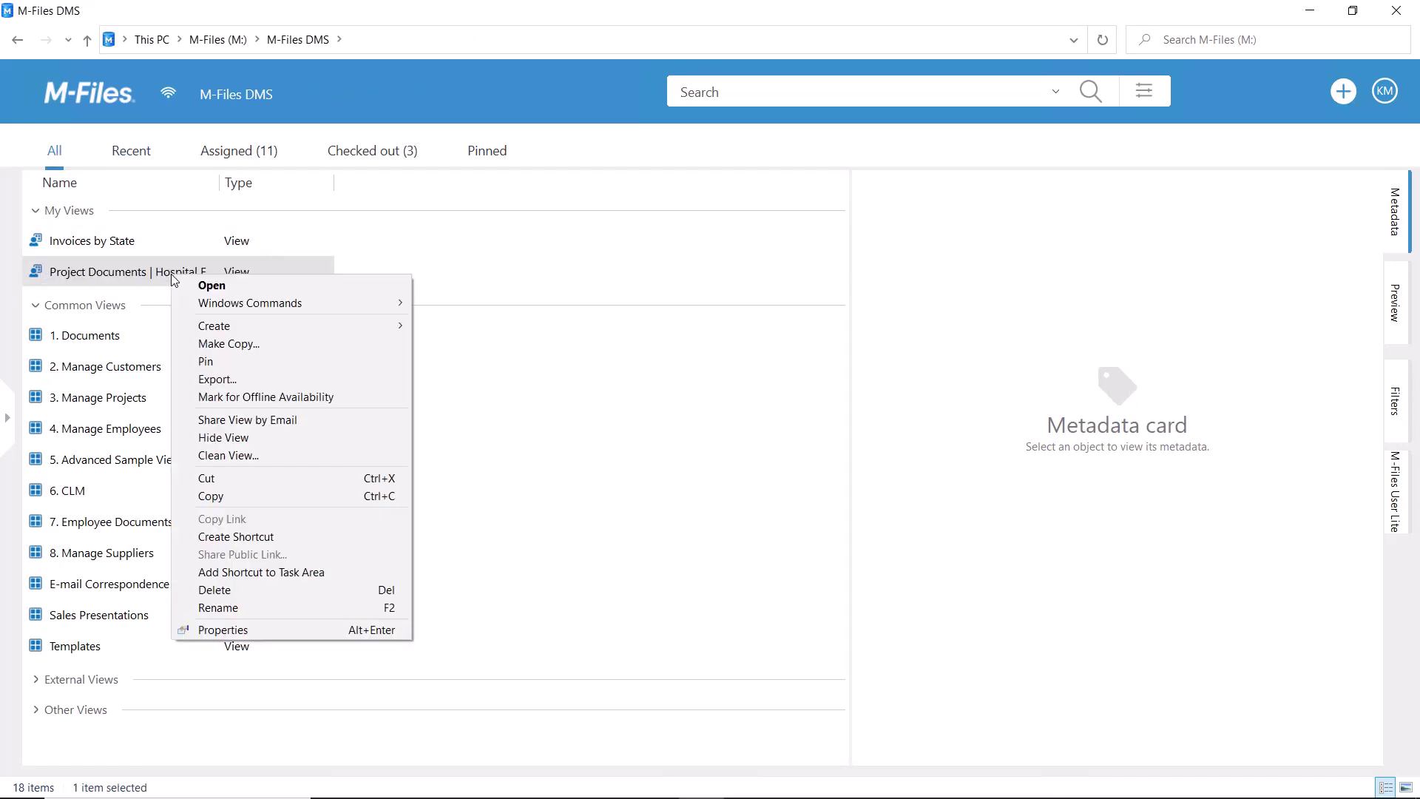
left_click(327, 398)
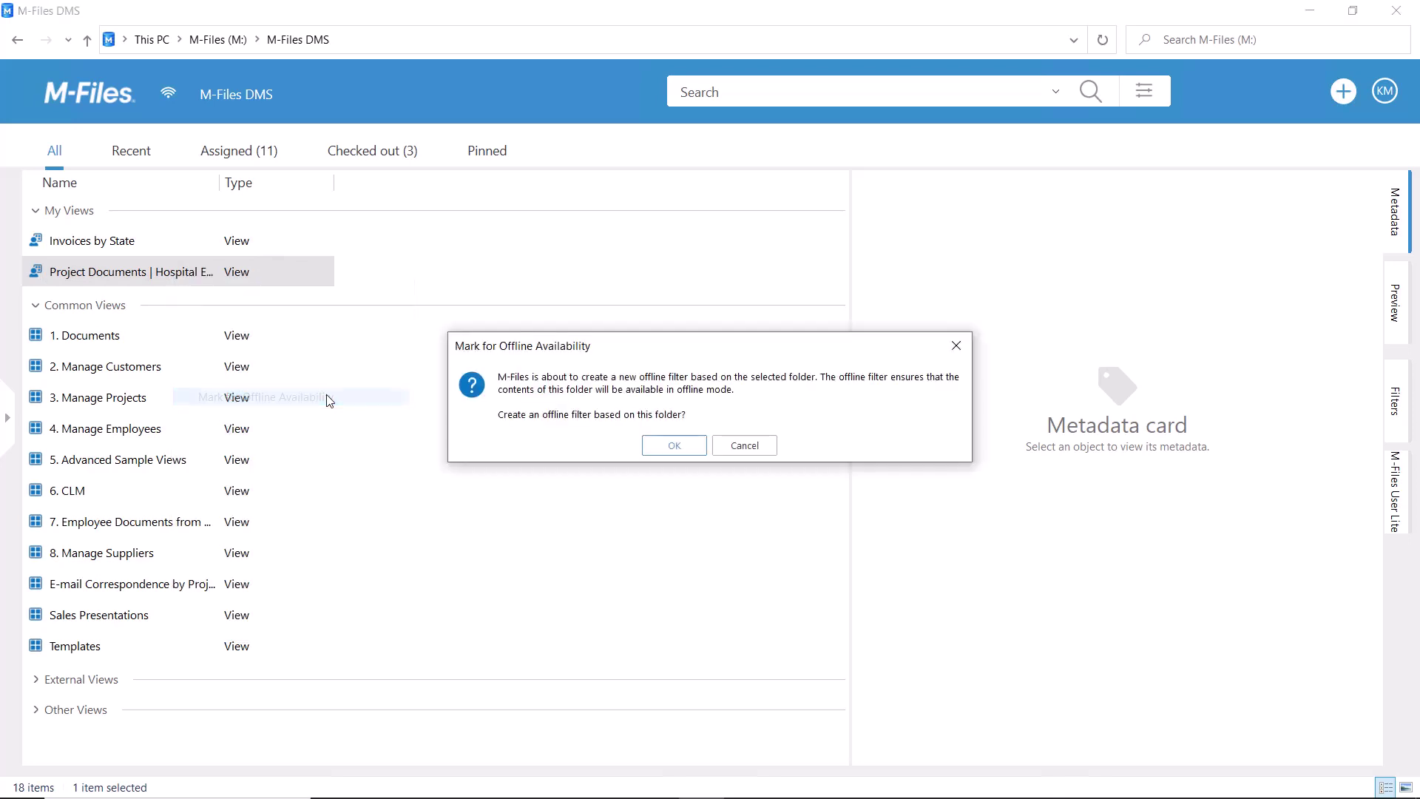
left_click(672, 448)
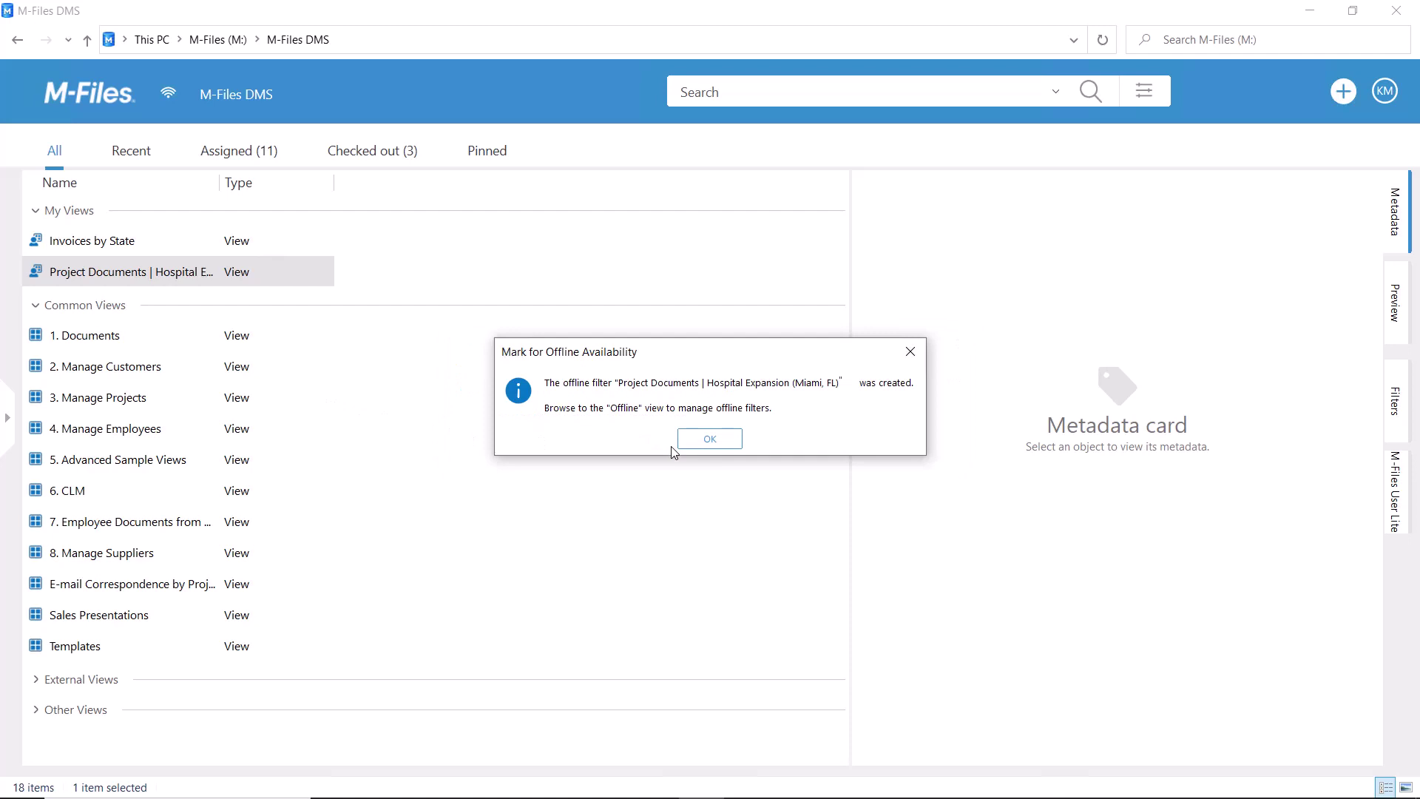
left_click(712, 439)
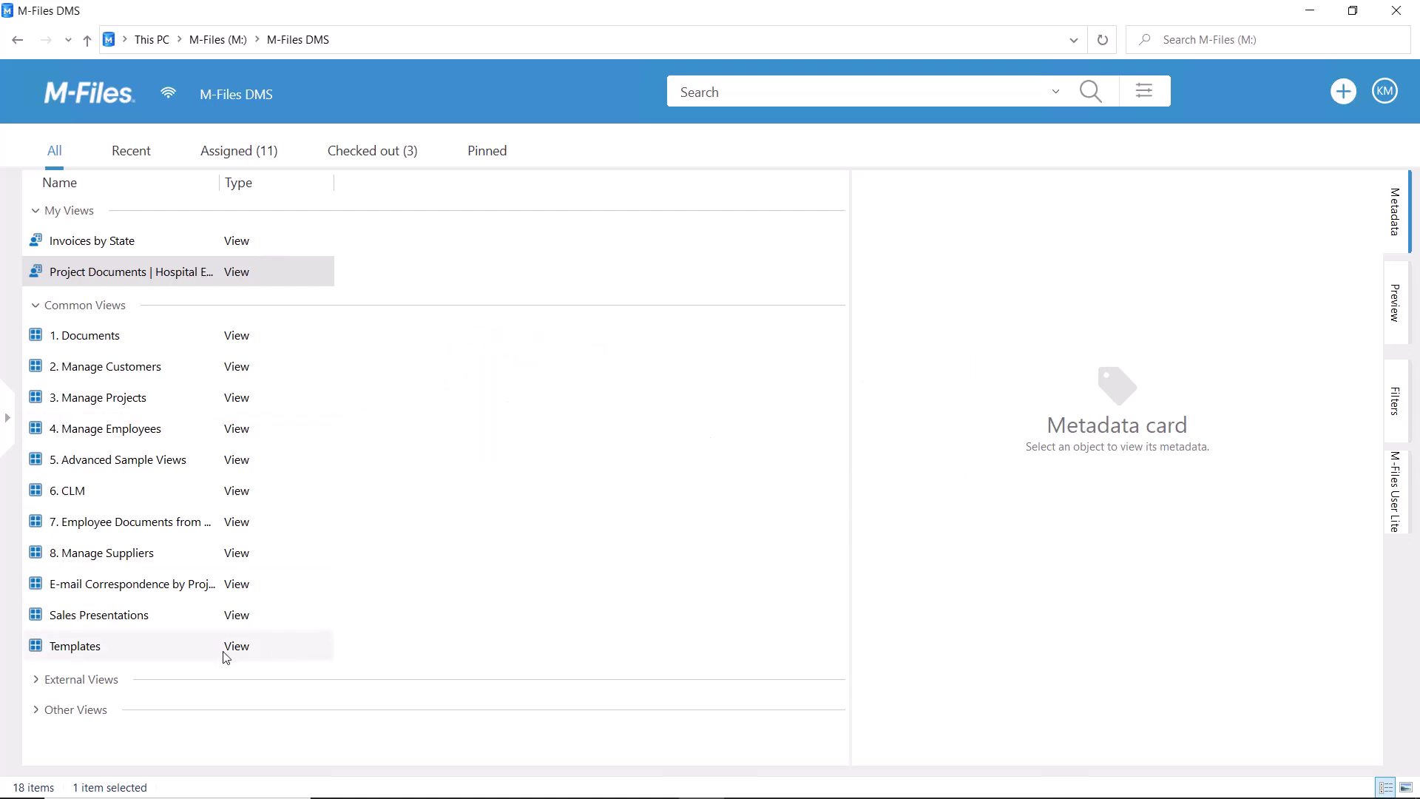
Under Other Views, open Offline and then its Checked Out filter showing three proposals.
left_click(37, 709)
left_click_drag(840, 547, 841, 730)
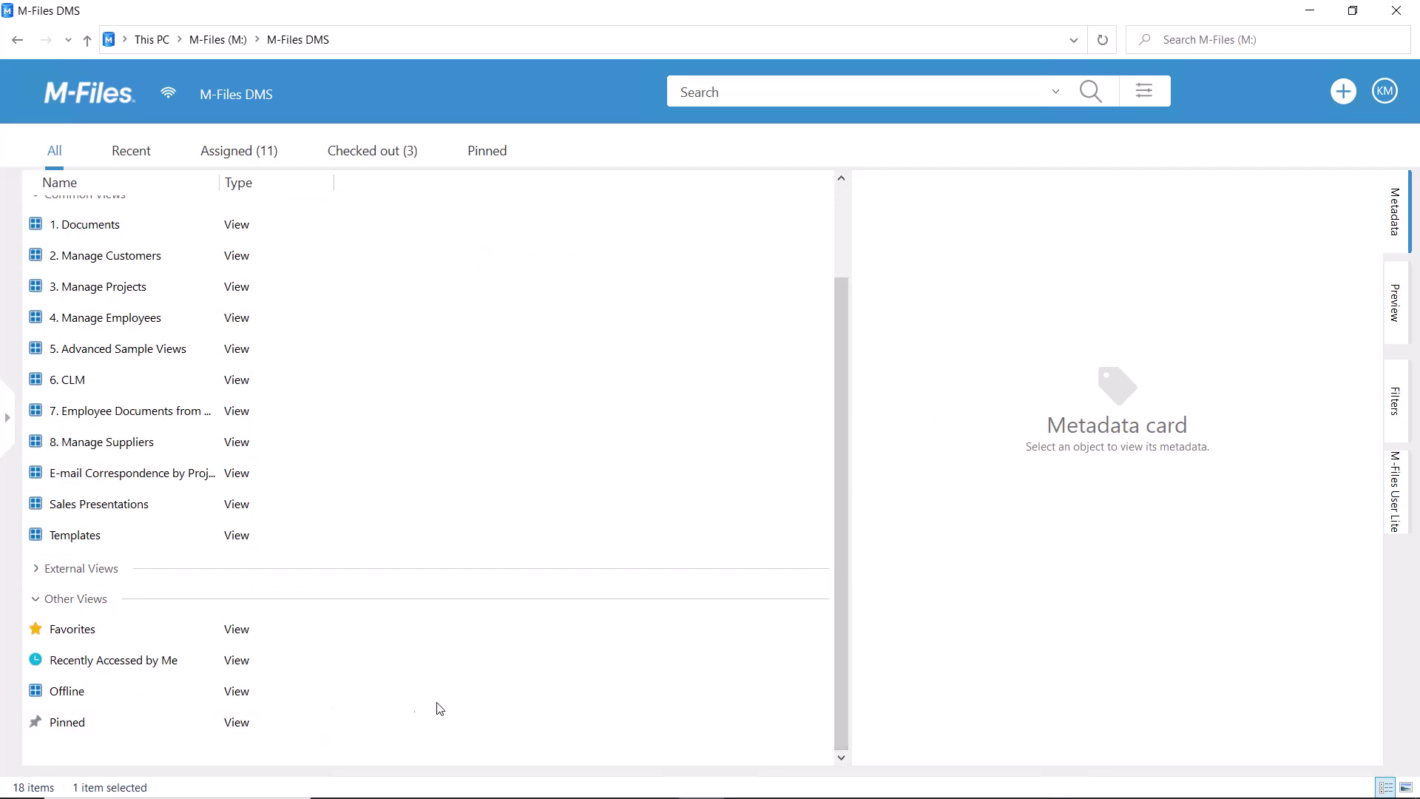
double_click(119, 690)
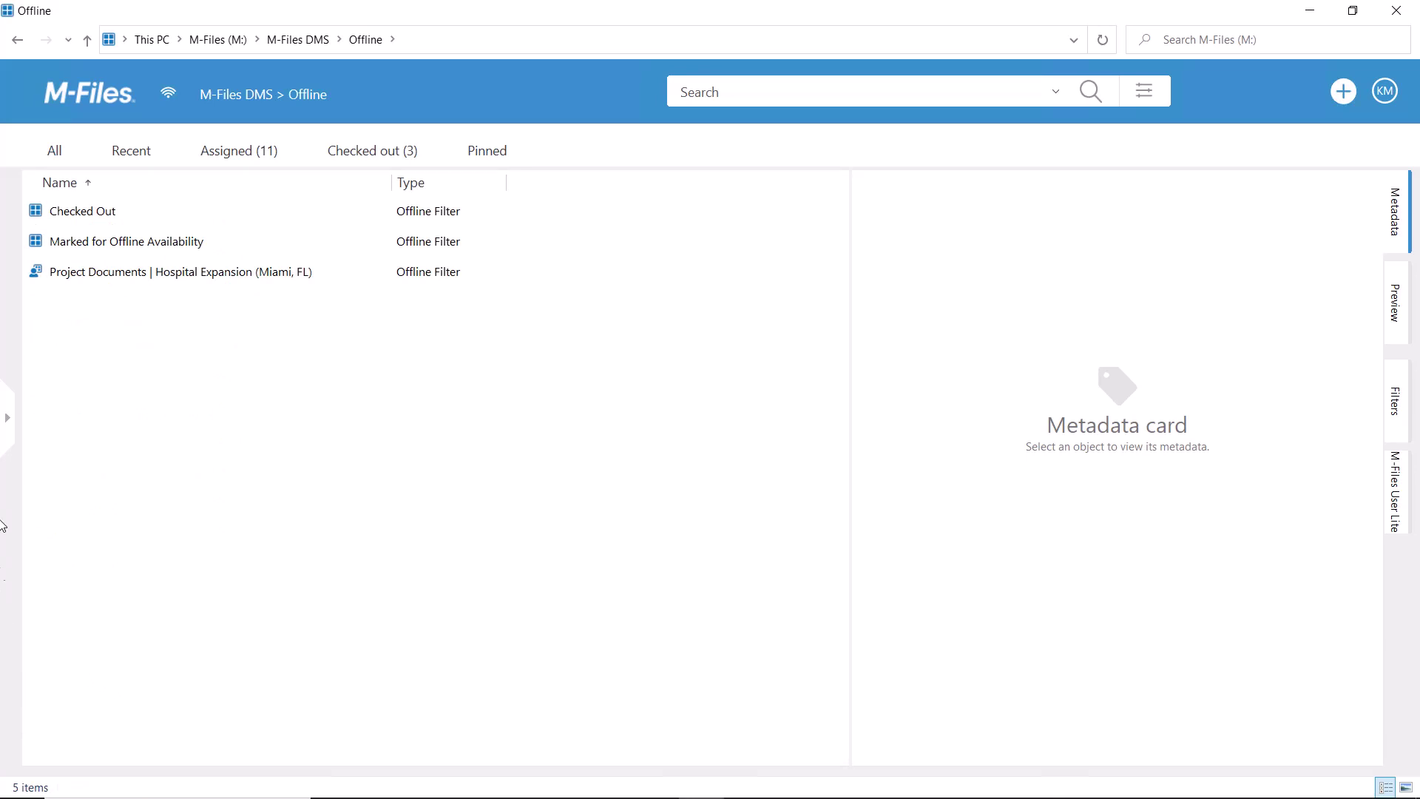
double_click(81, 211)
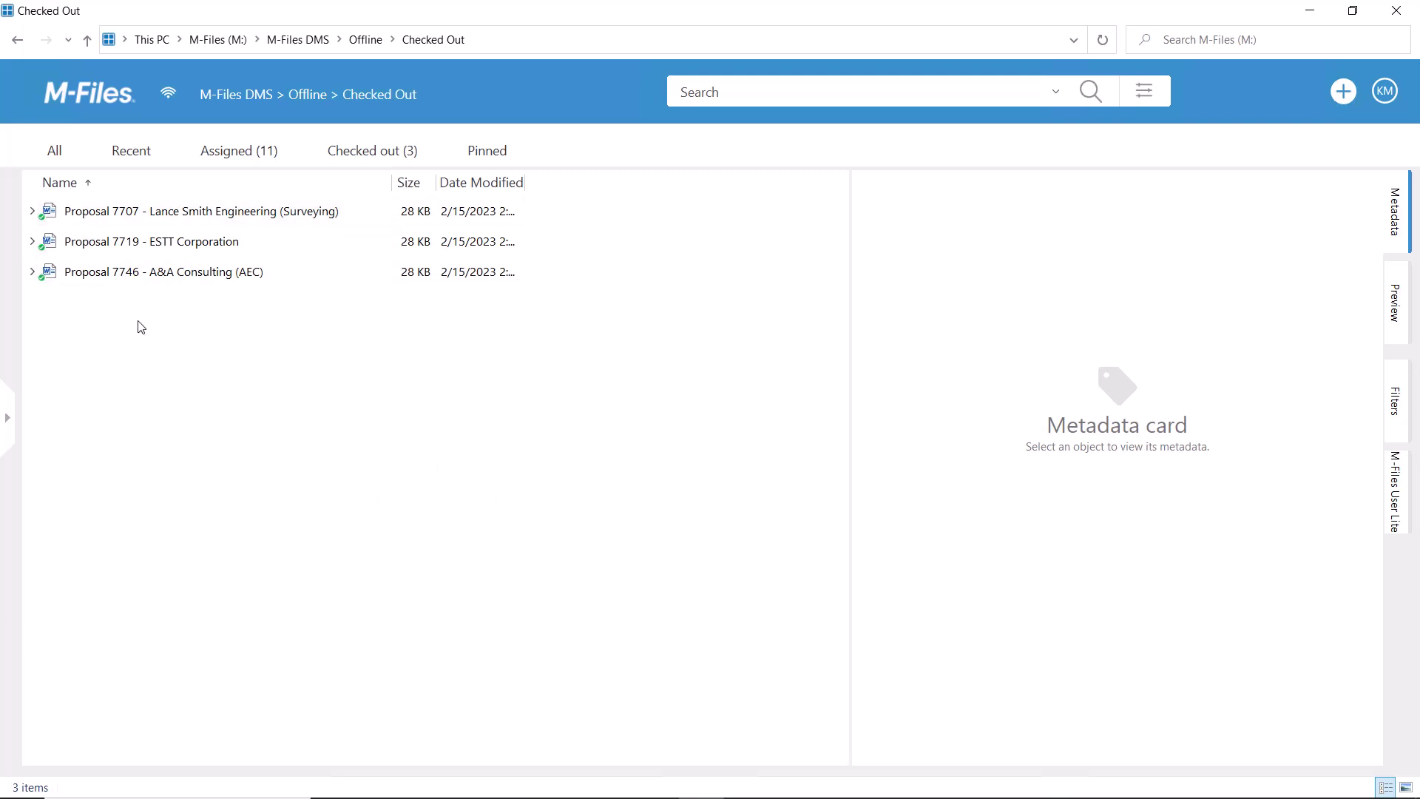
Choose Go Offline from the user account menu and confirm the switch.
left_click(1383, 92)
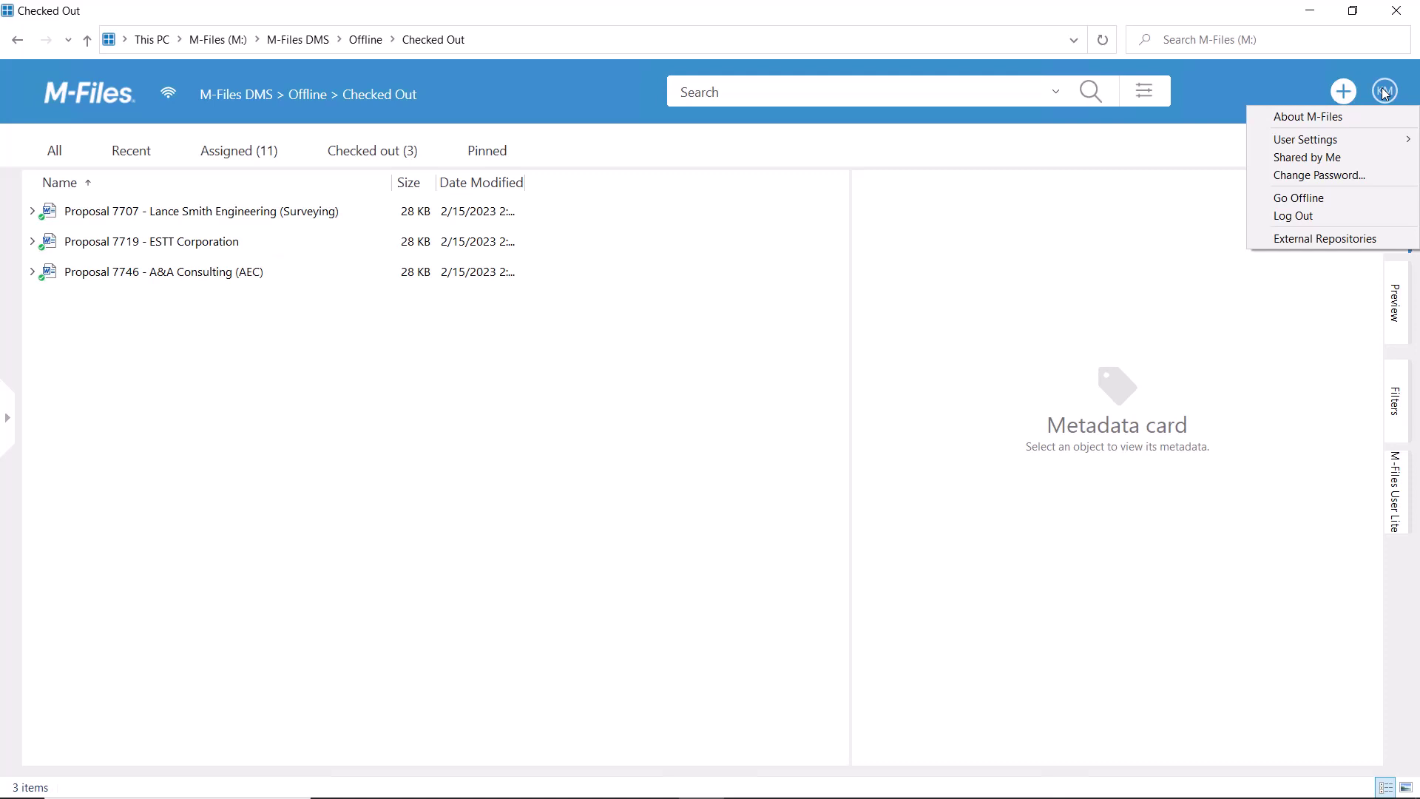
left_click(1346, 202)
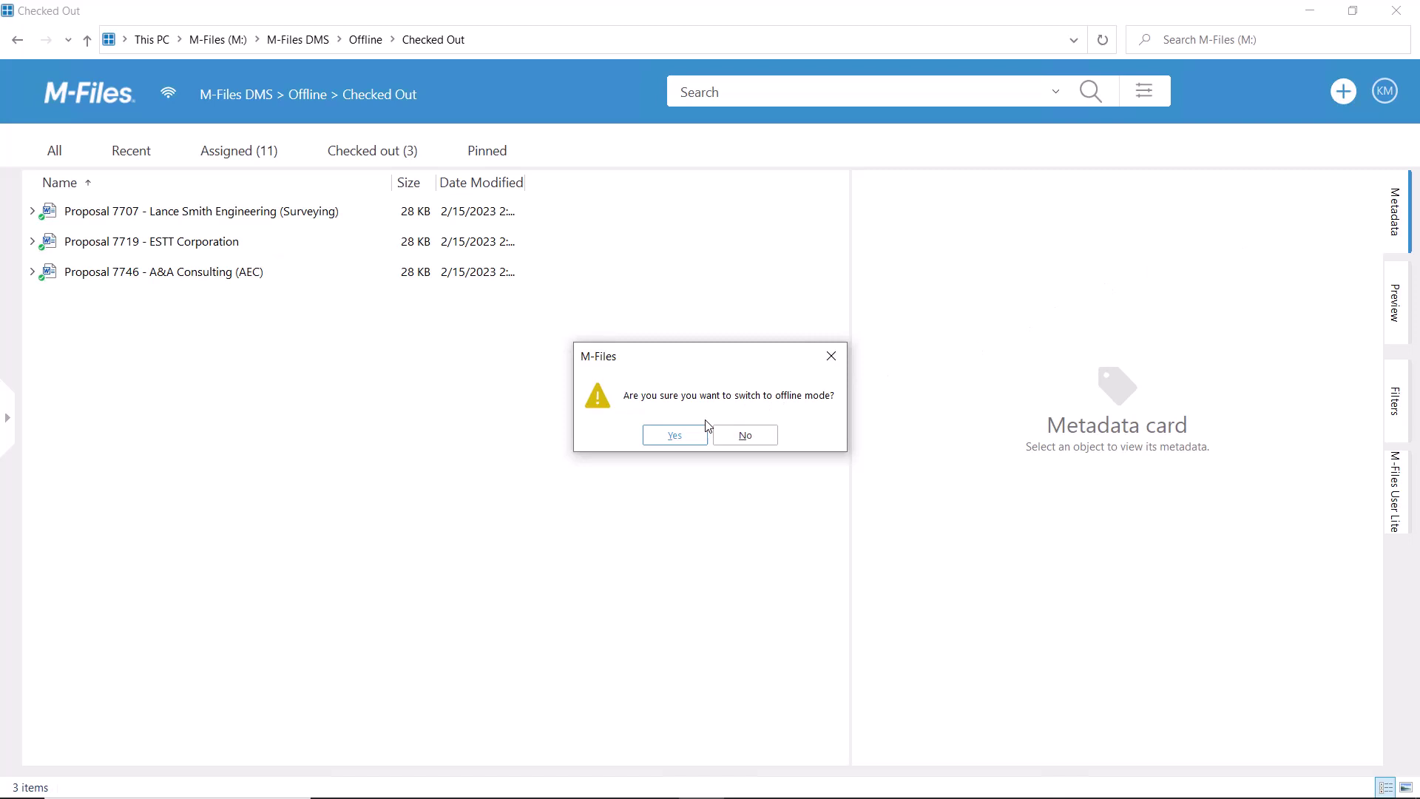
left_click(674, 435)
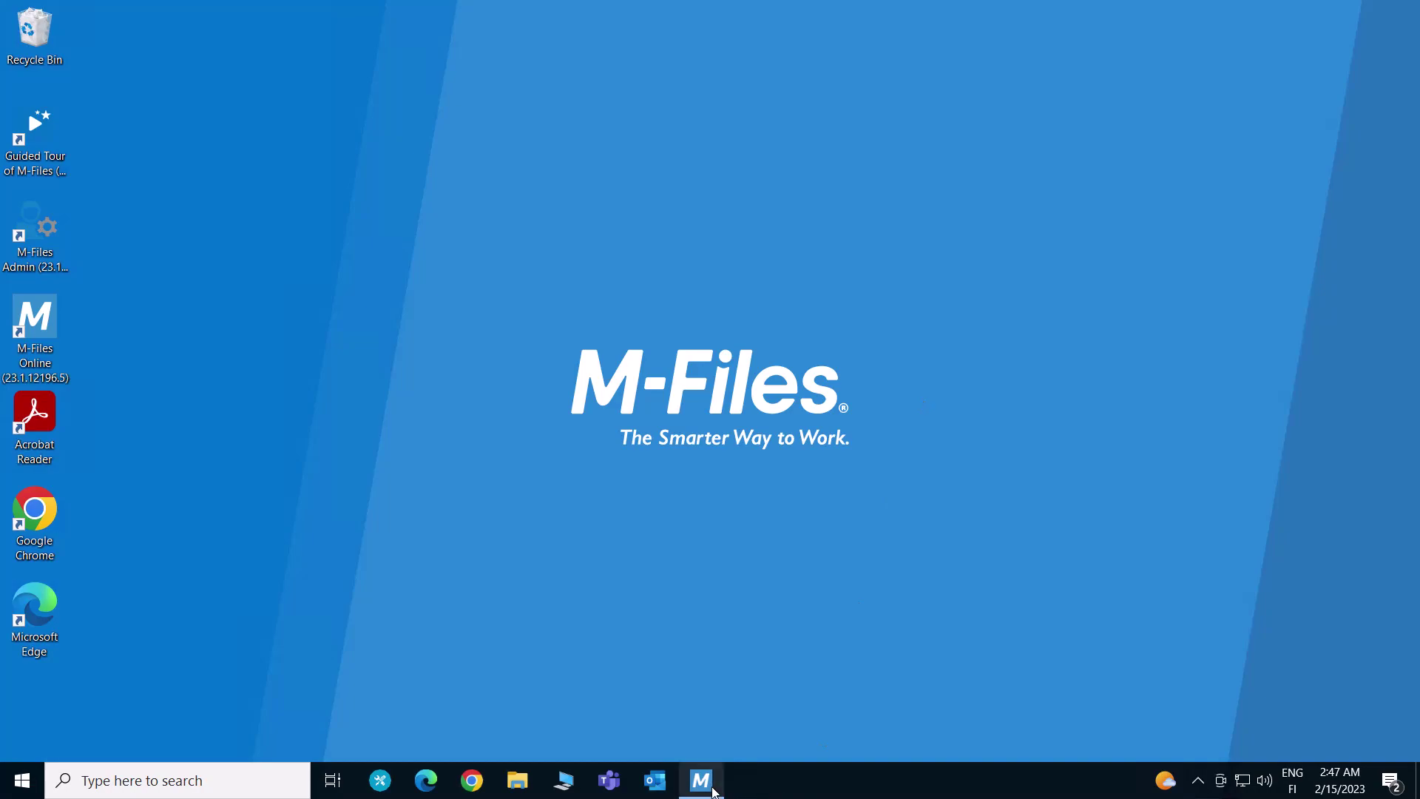
Open Proposal 7750 - ESTT Corporation from Marked for Offline Availability and choose Check Out.
left_click(702, 780)
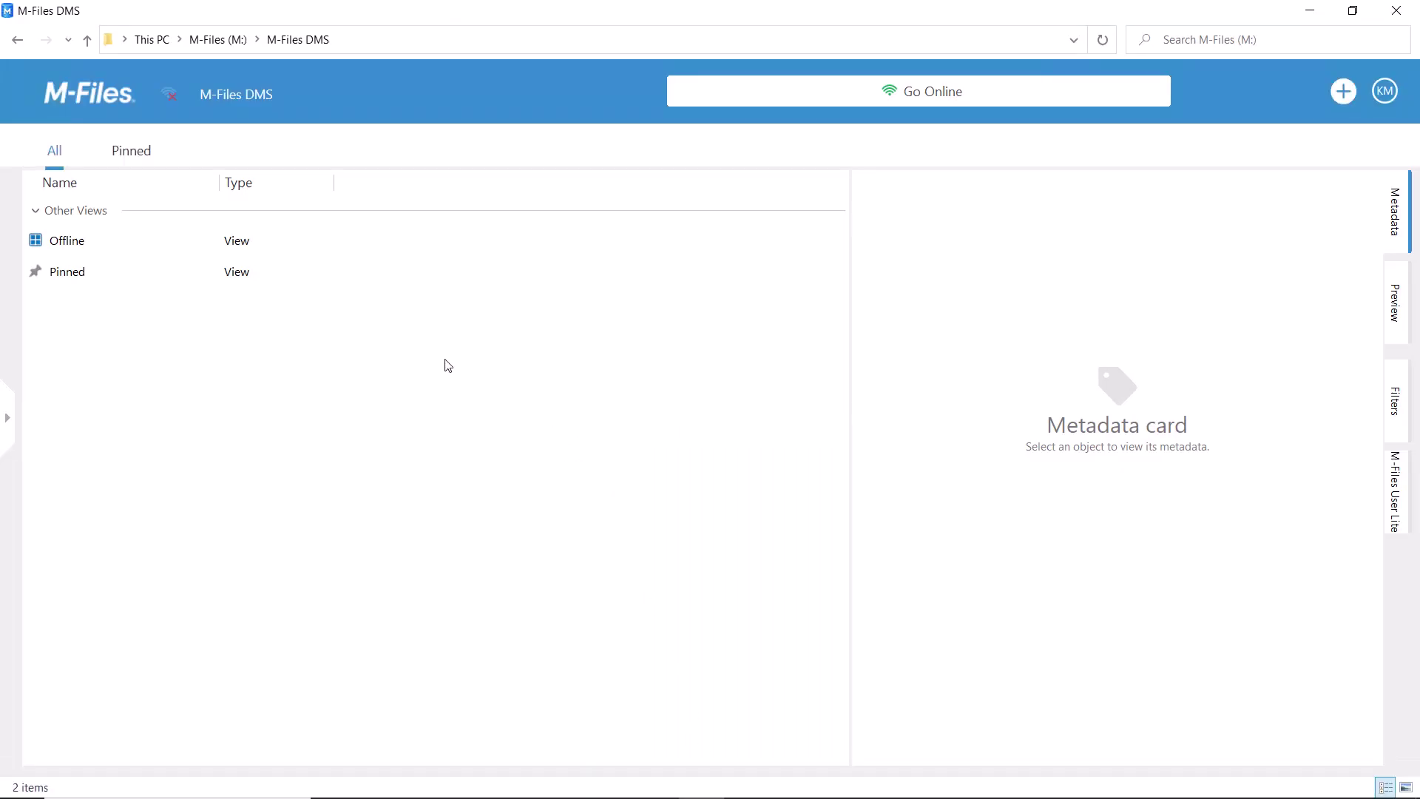
double_click(134, 241)
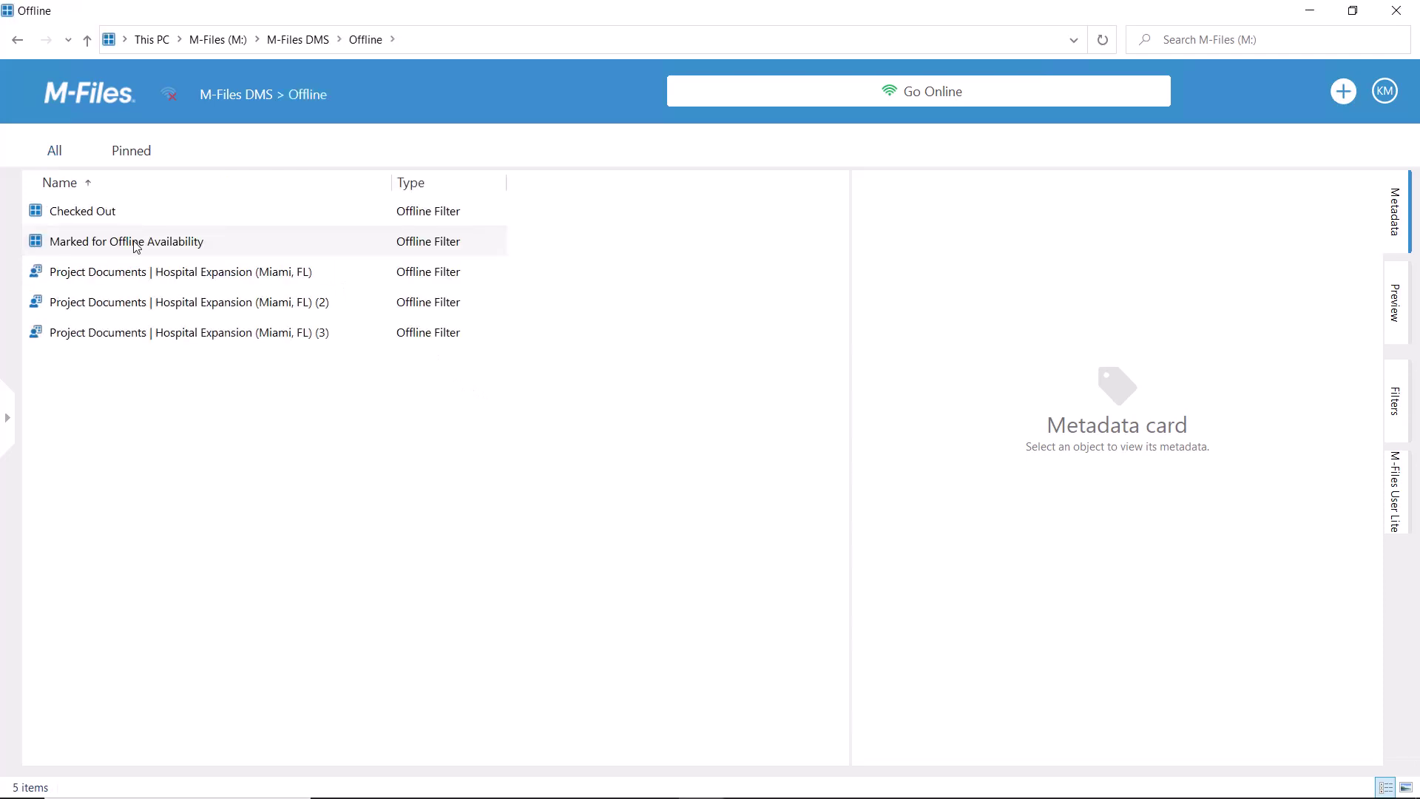
double_click(134, 241)
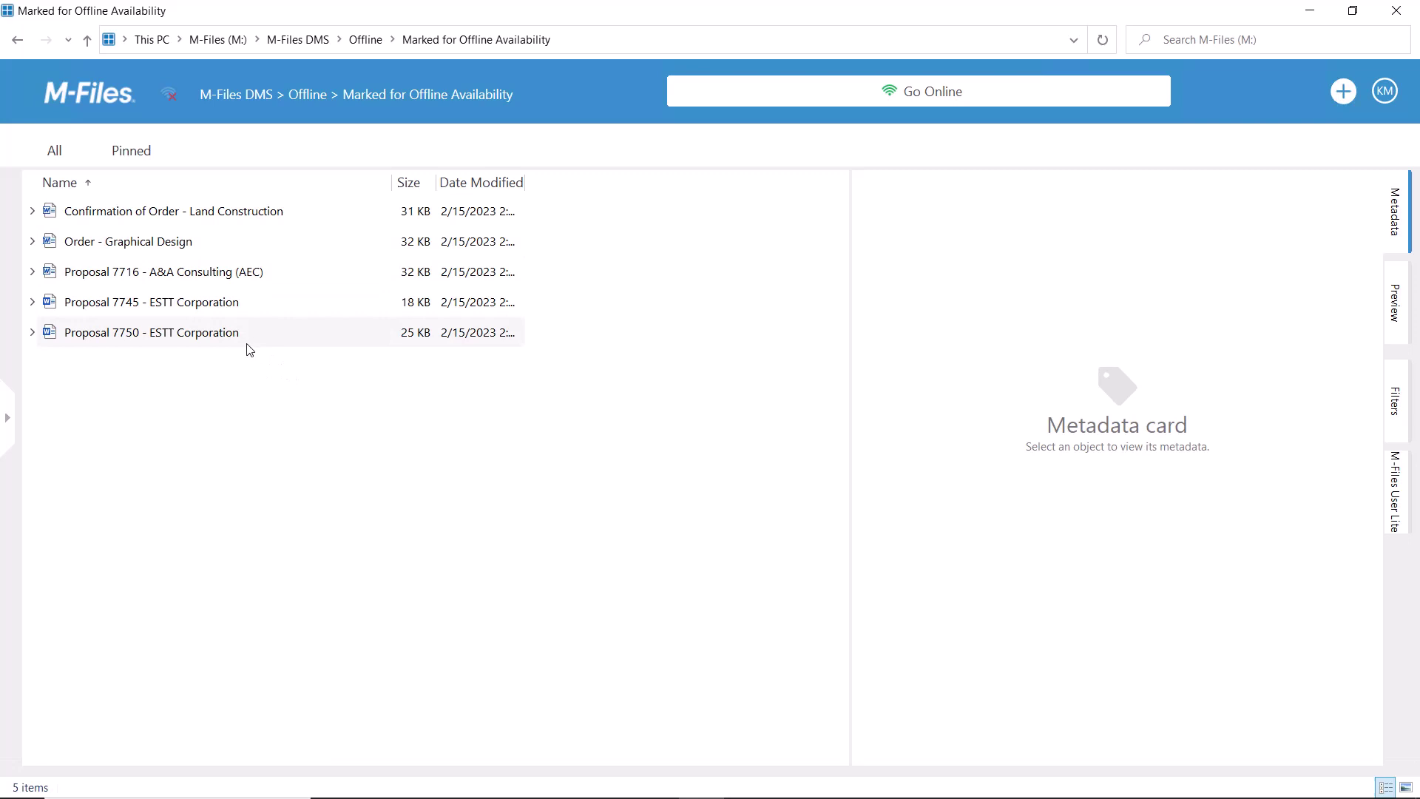
double_click(151, 332)
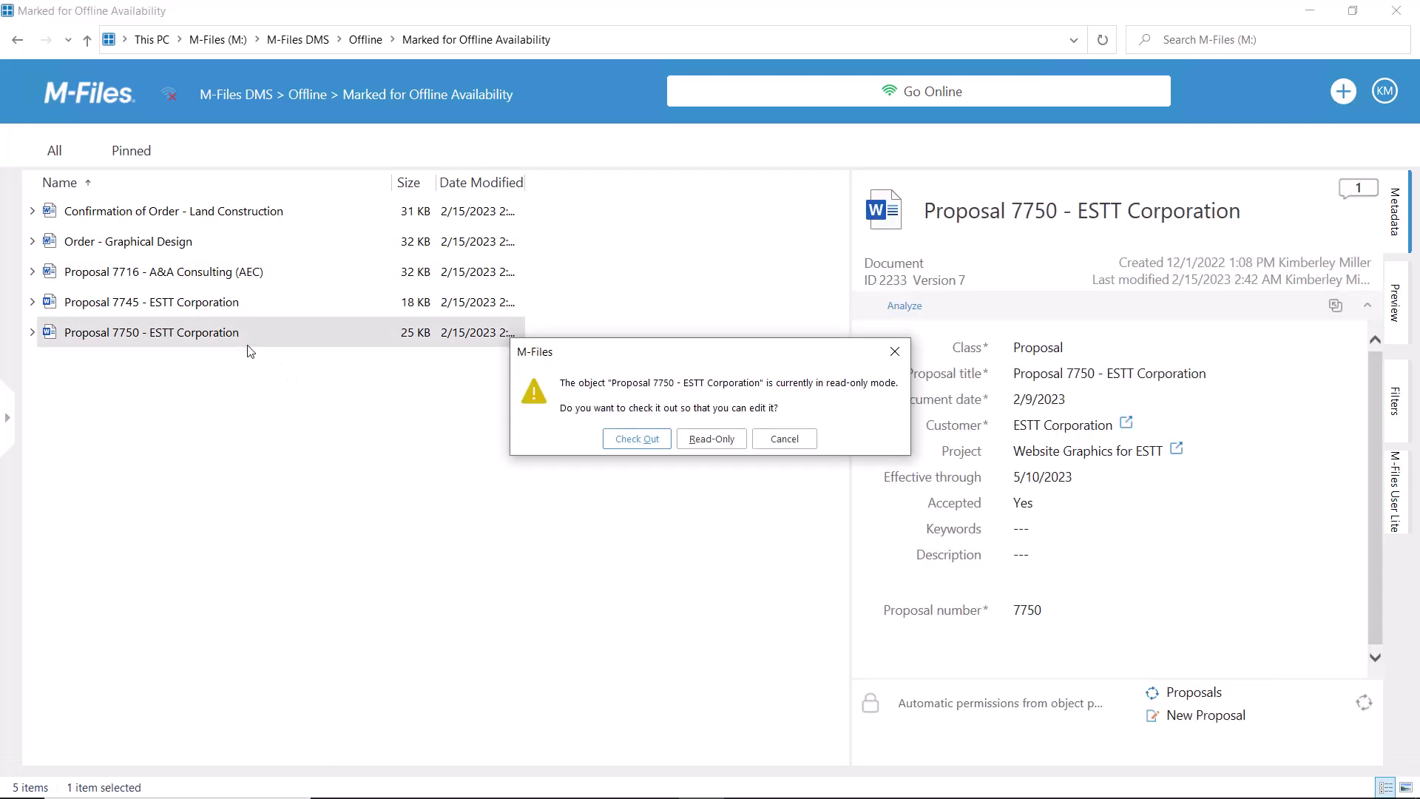
left_click(637, 439)
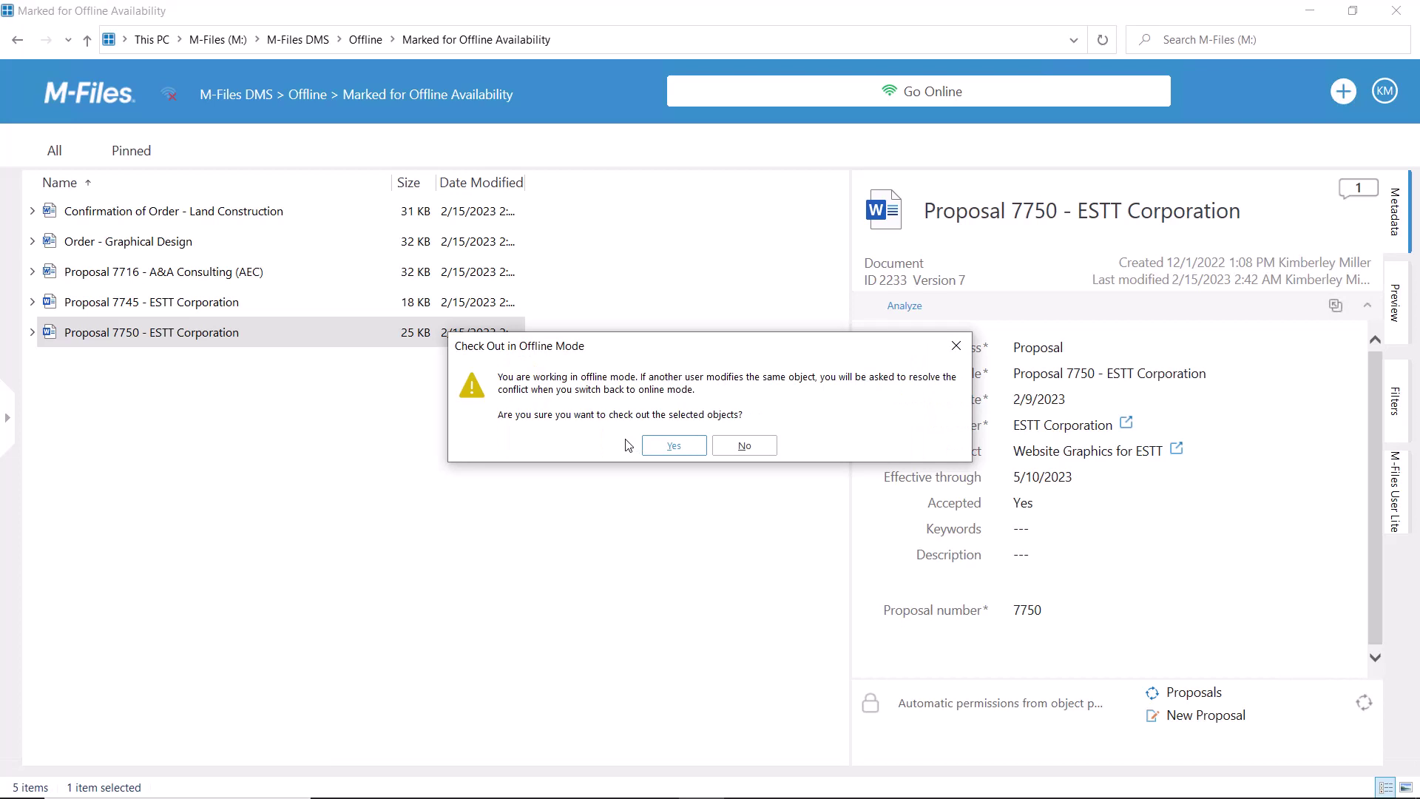
Confirm the offline check-out and change Phase One's dates to 03/12/2023 – 06/20/2023.
left_click(673, 444)
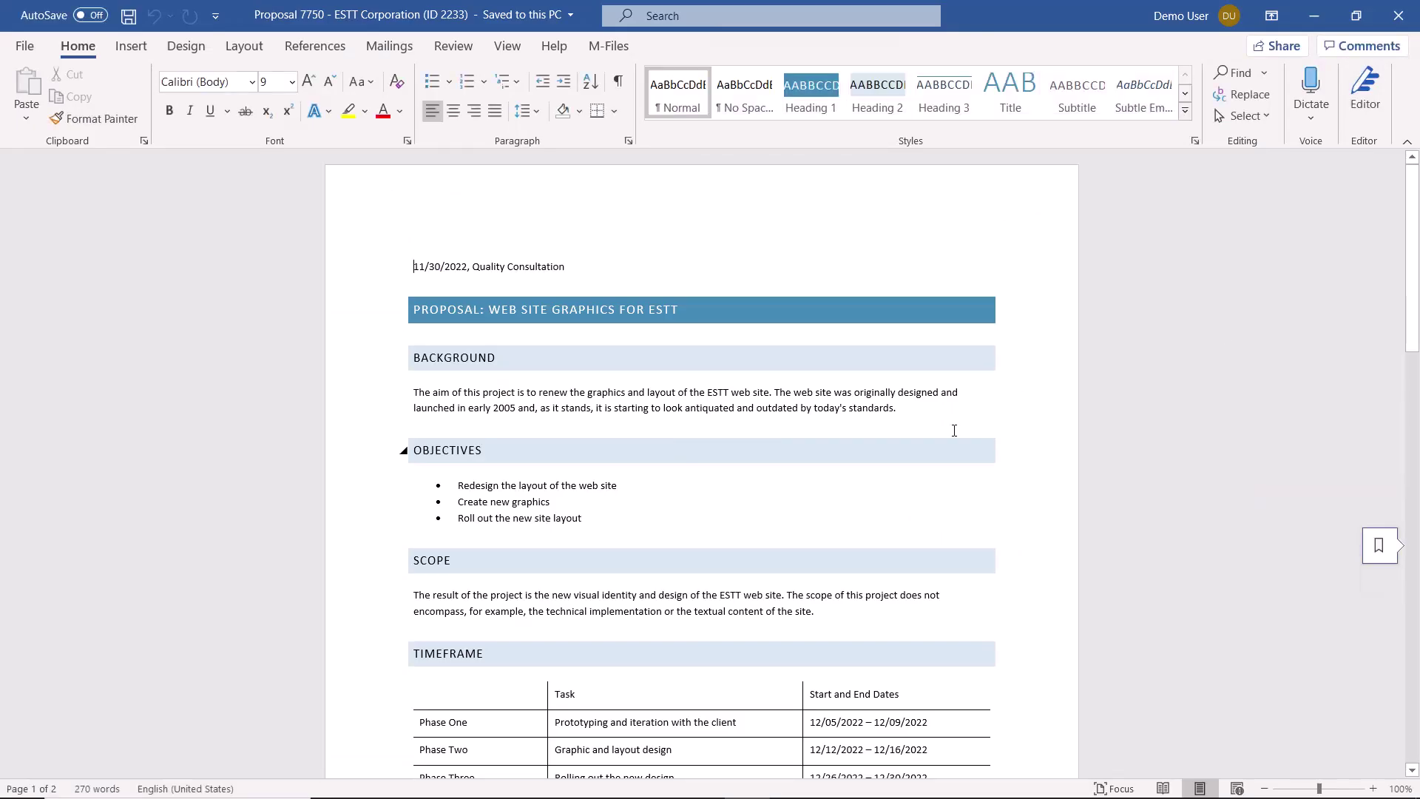
left_click_drag(1411, 278, 1410, 355)
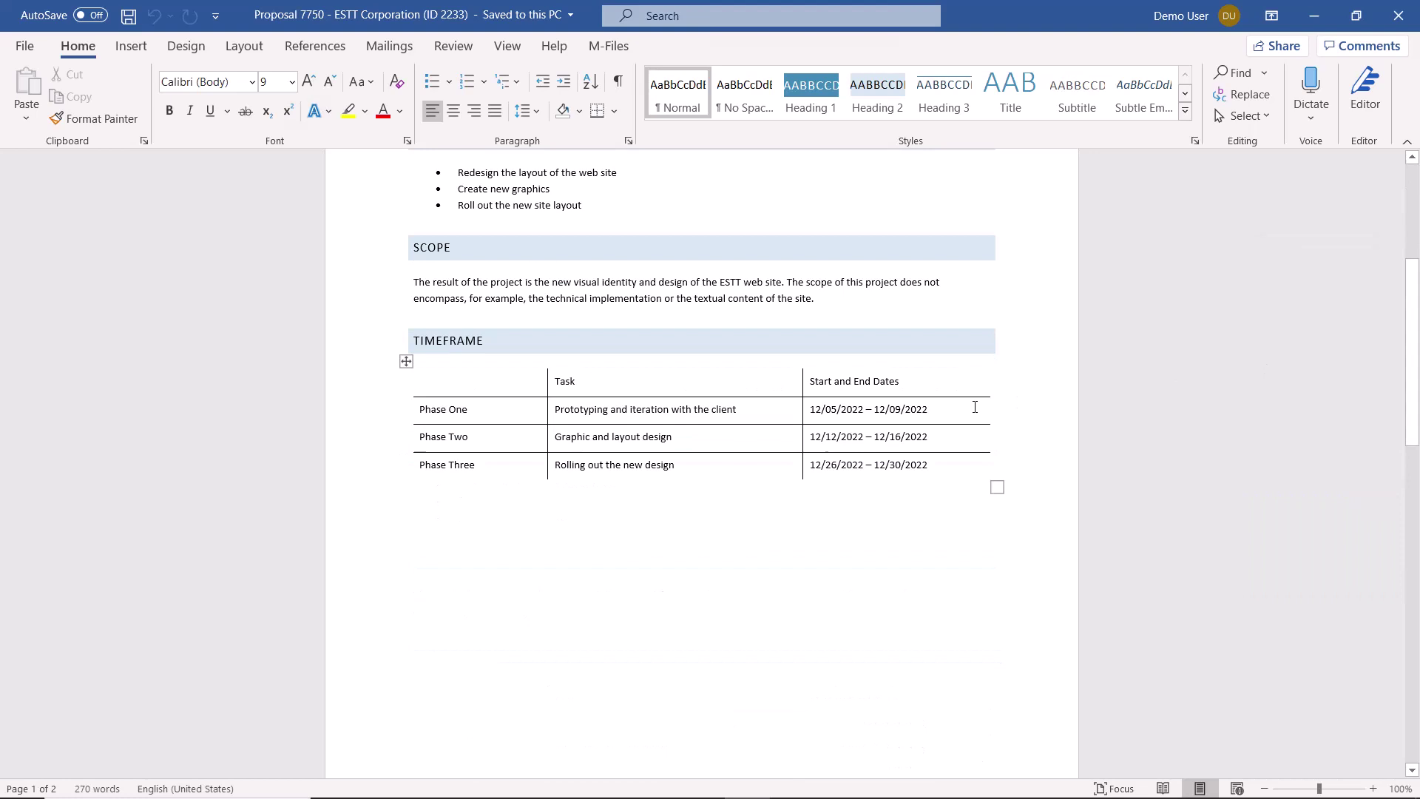
left_click(832, 409)
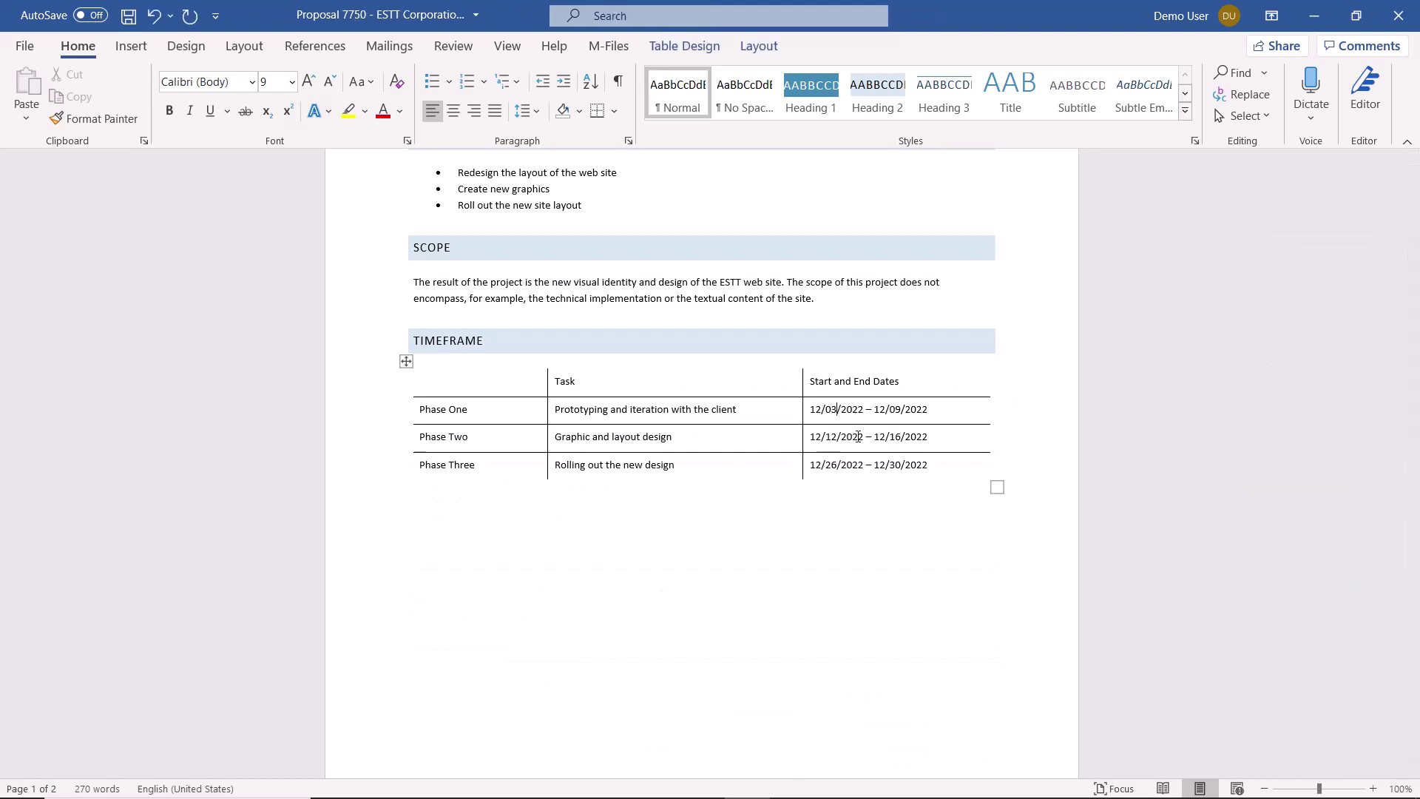
type("3/20")
key("BackSpace")
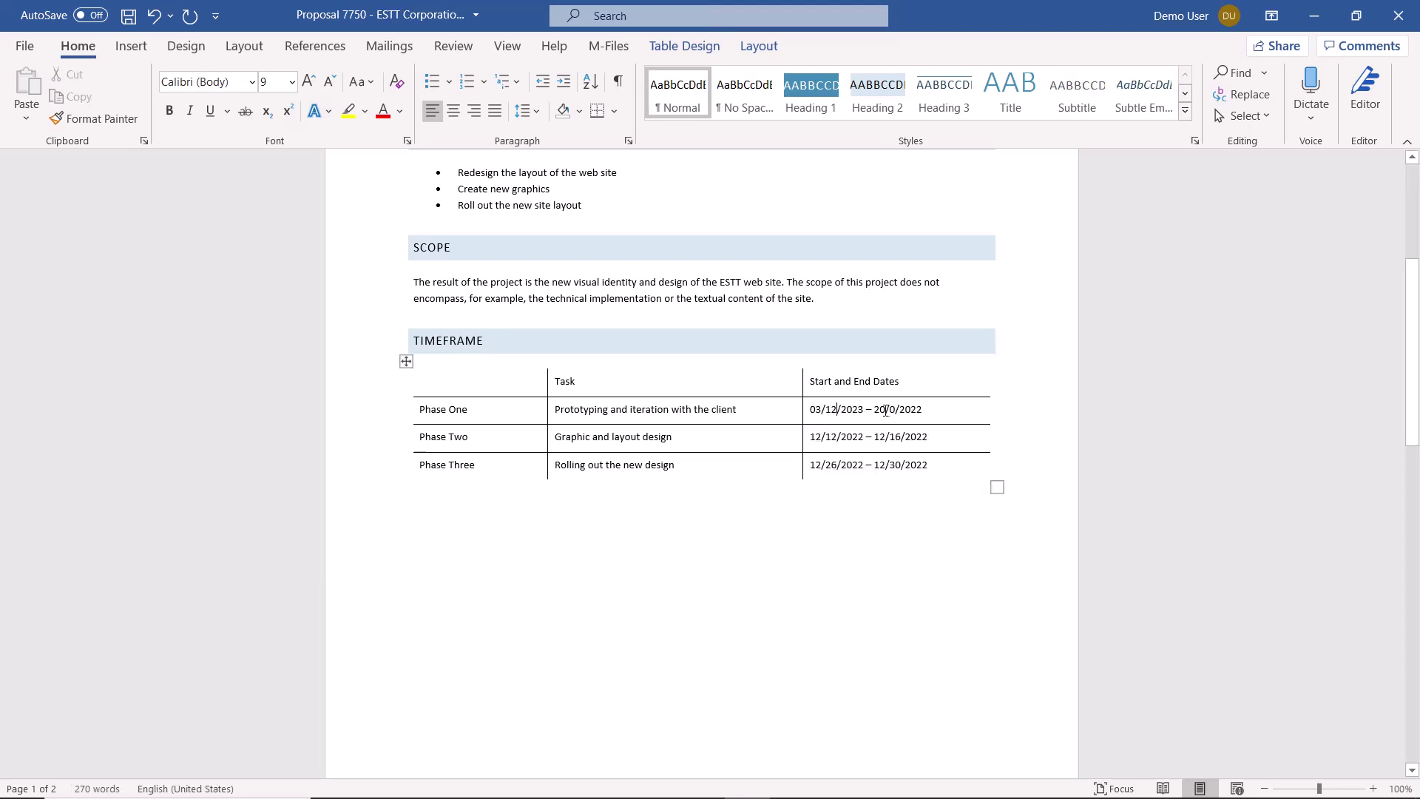
type("20/2023")
Revise the Phase Two dates, then log in to bring the vault back online.
left_click(820, 435)
key("BackSpace")
key("BackSpace")
type("05")
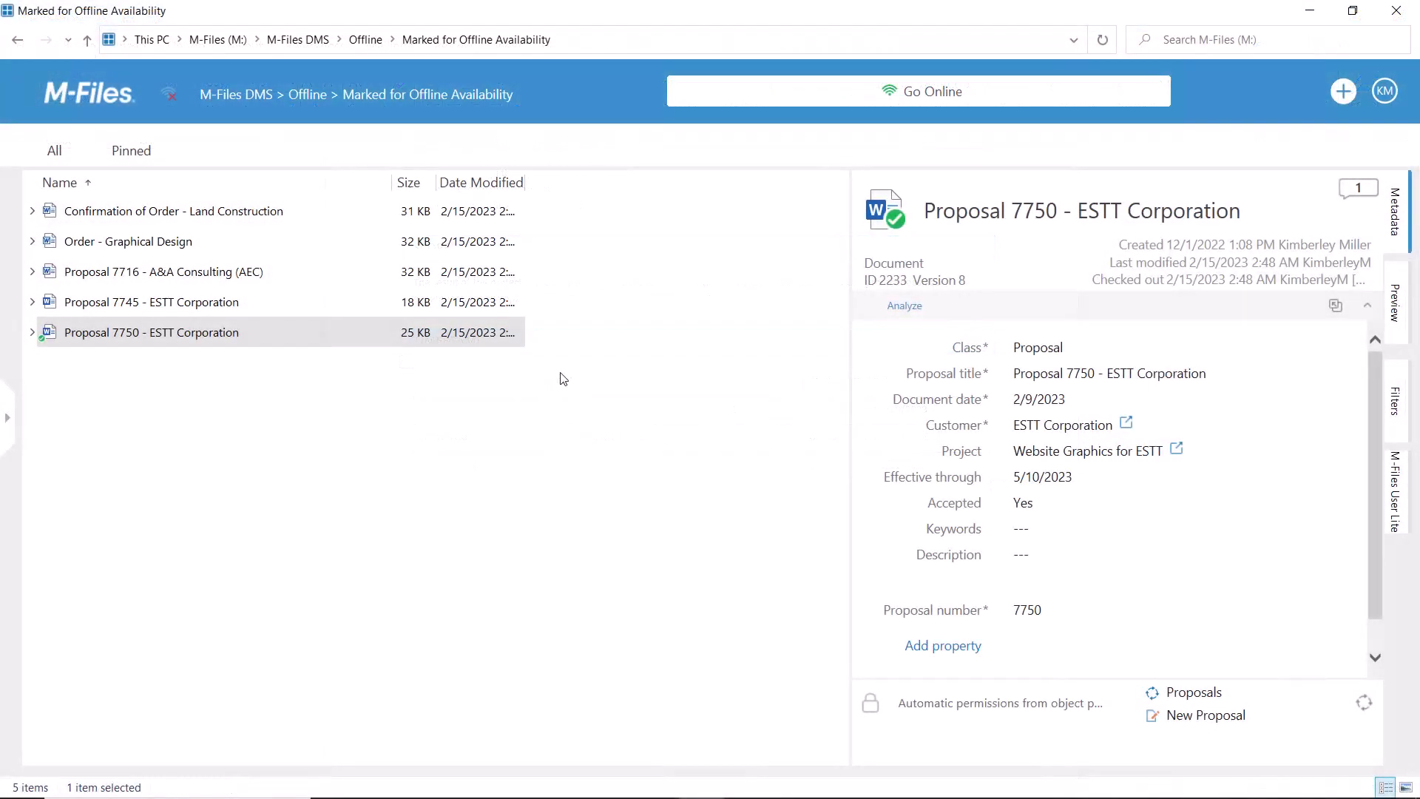
left_click(924, 91)
type("•")
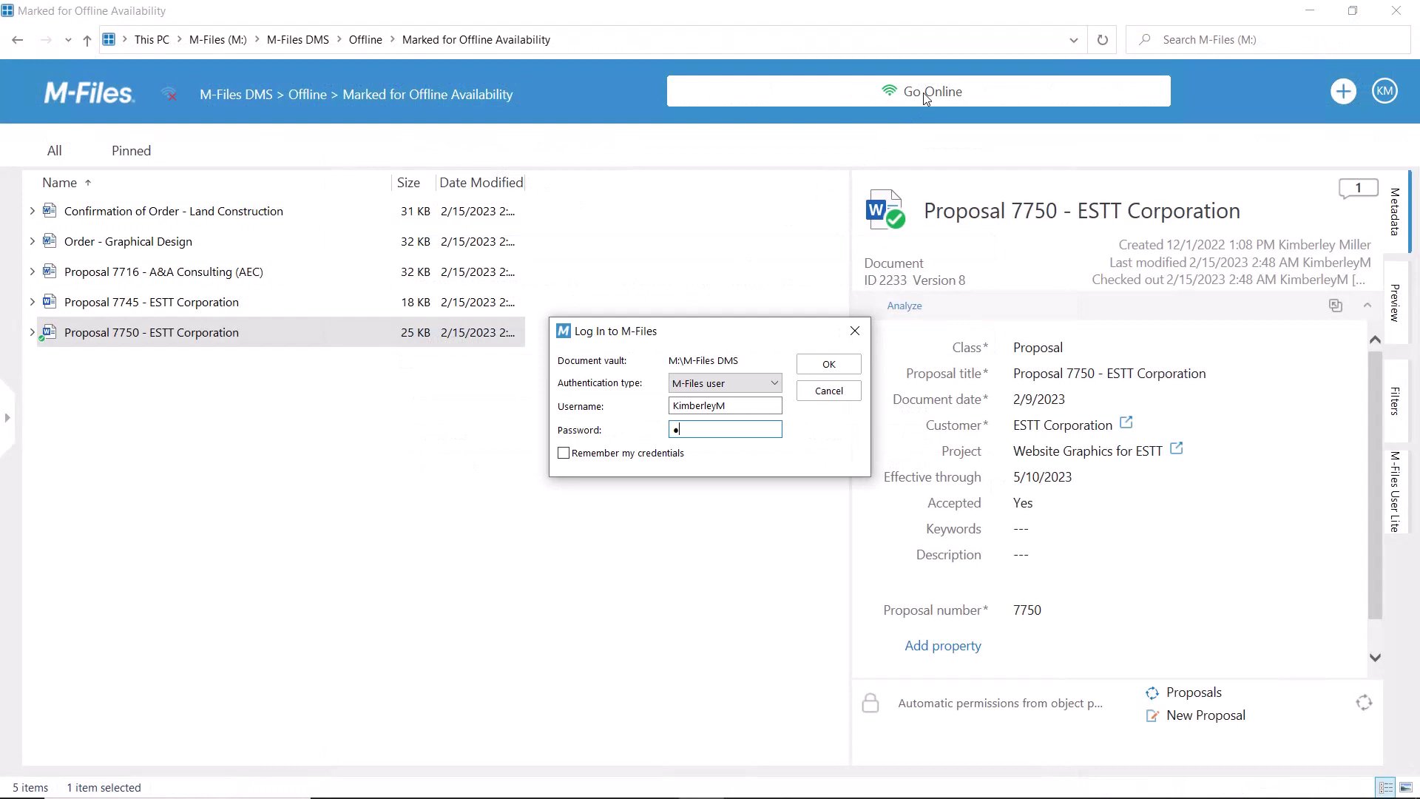
key("Return")
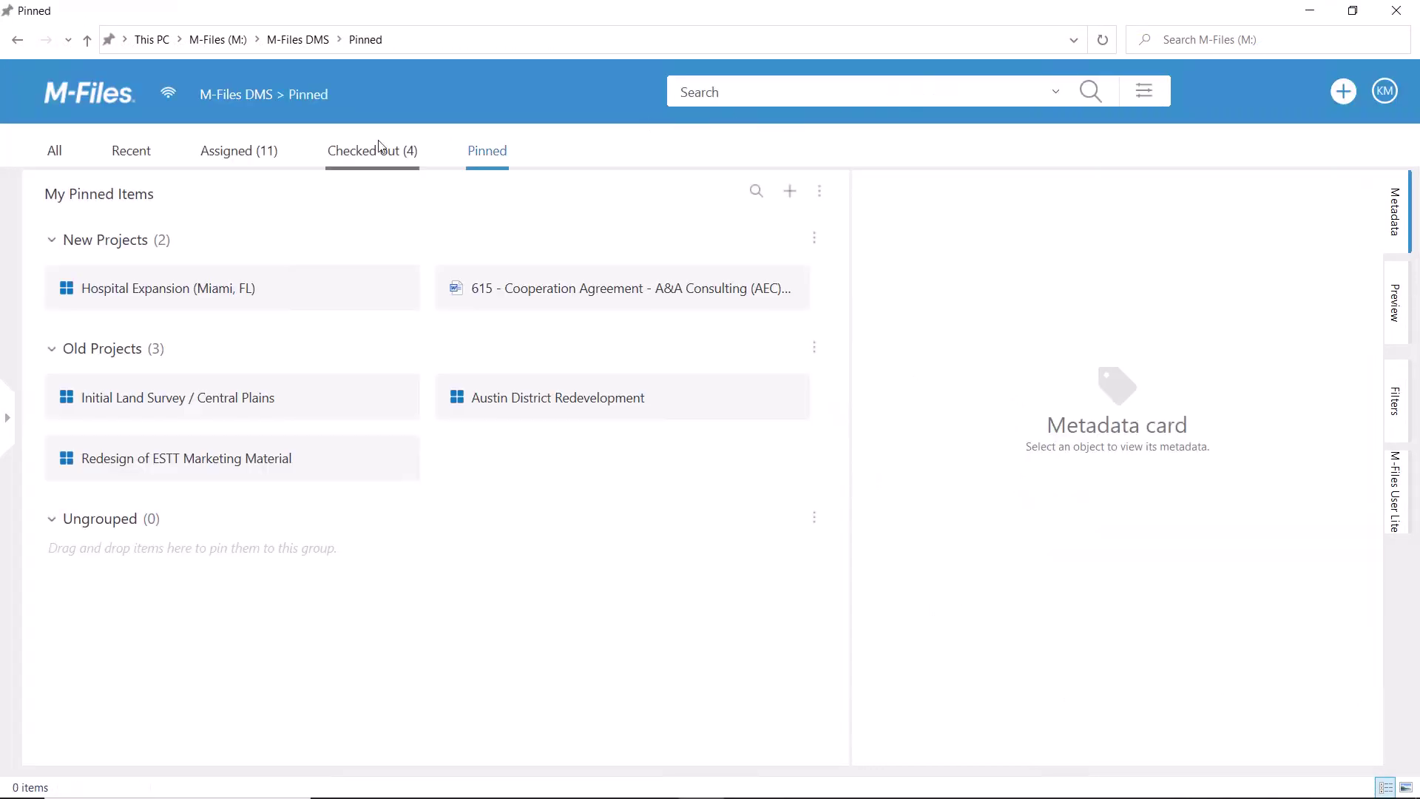
Check in Proposal 7750 - ESTT Corporation from the Checked out list.
left_click(371, 151)
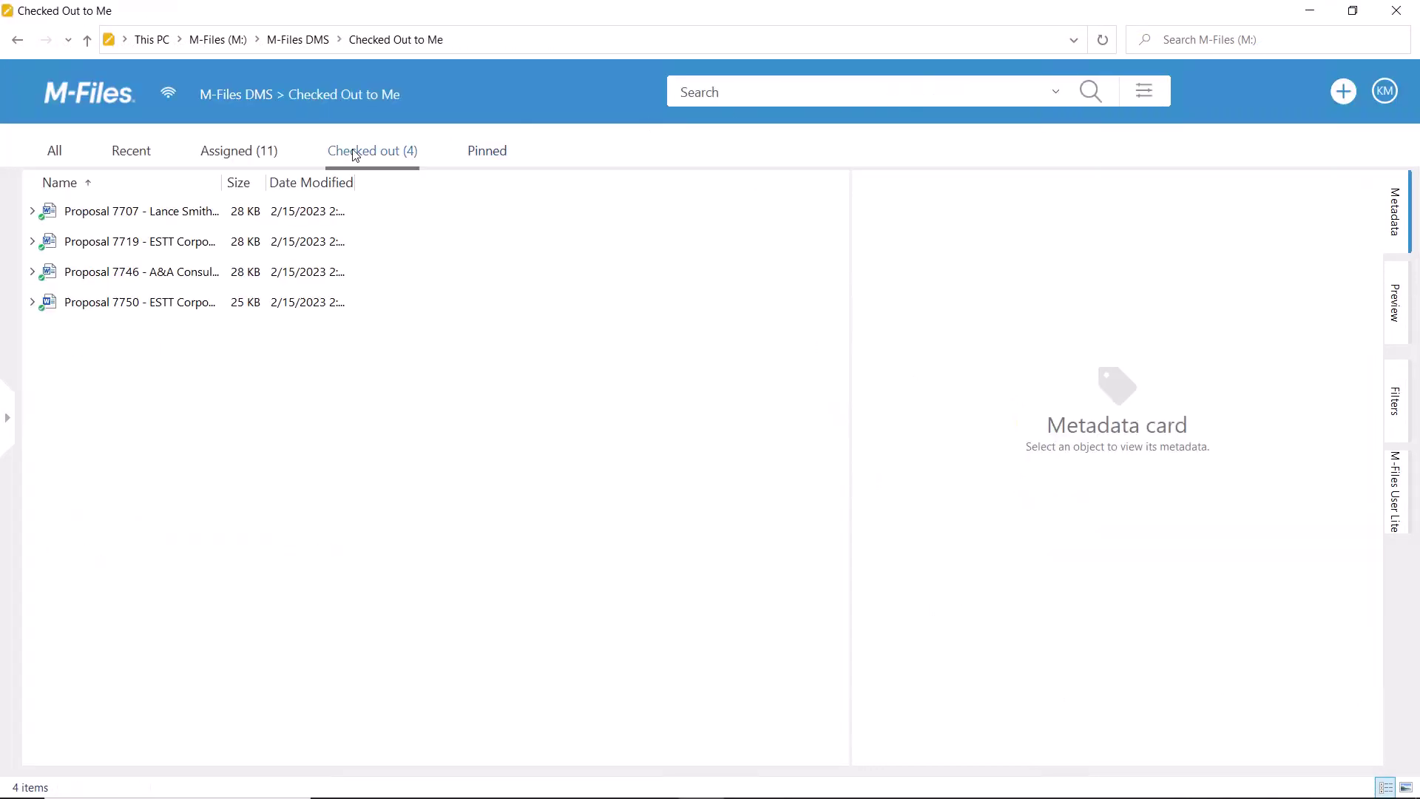
left_click(176, 302)
right_click(175, 303)
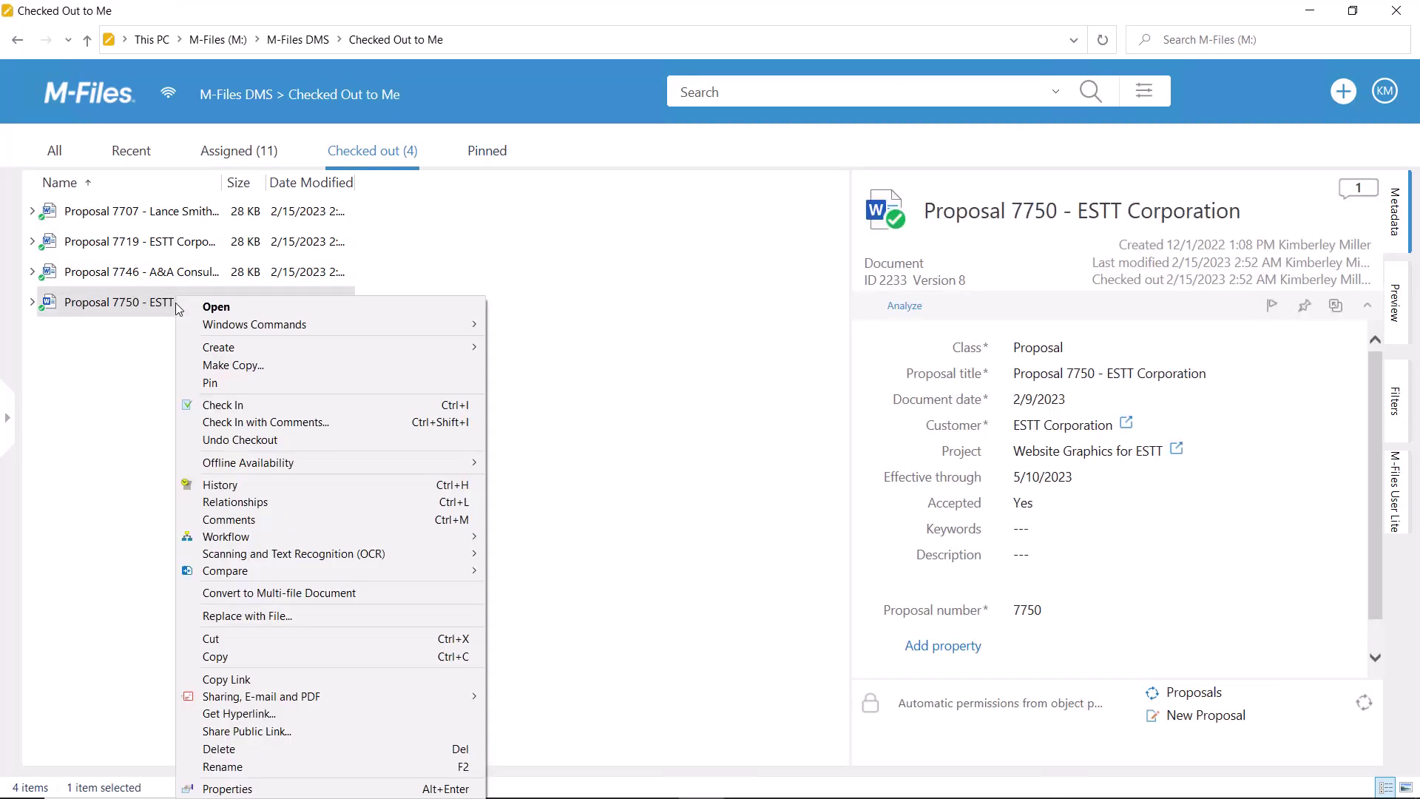
left_click(268, 406)
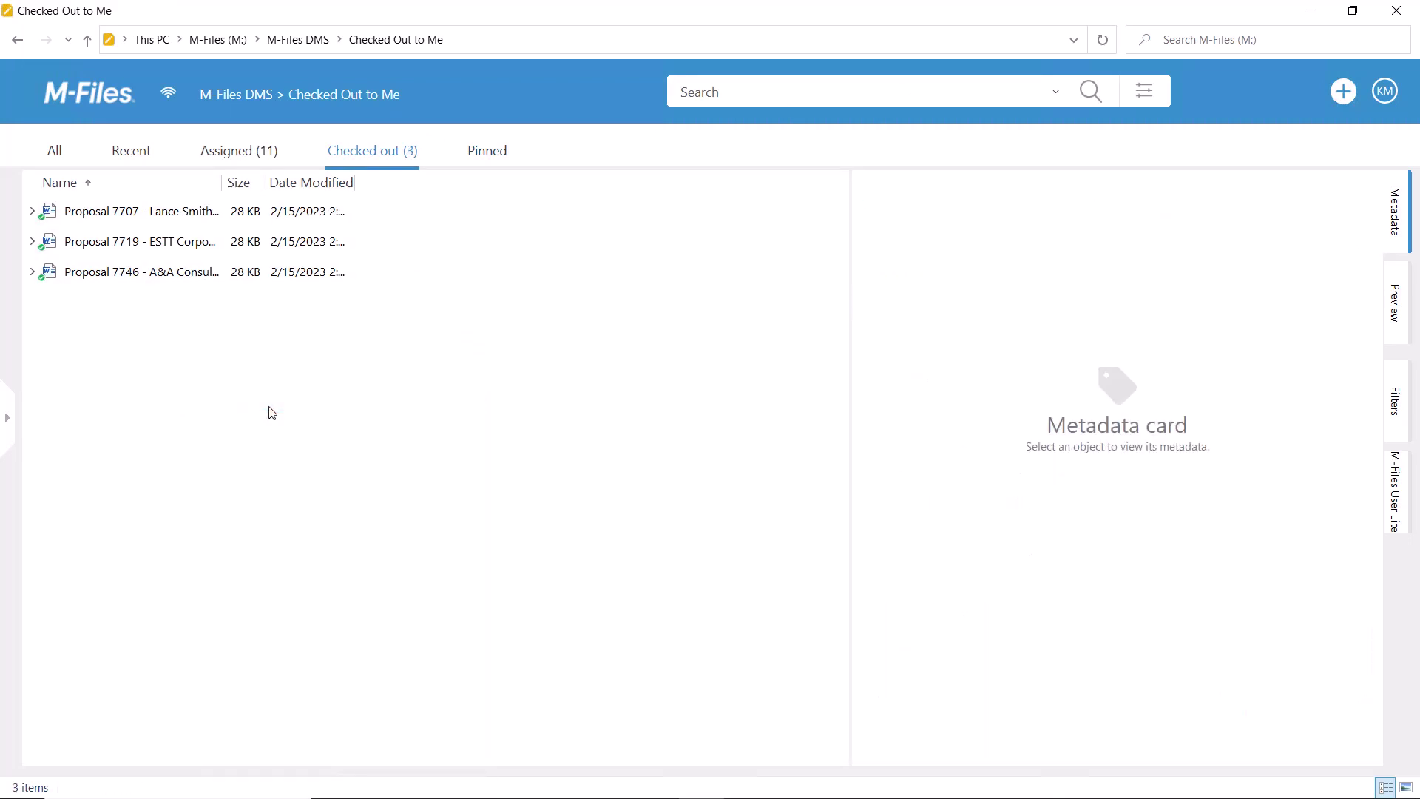
Review Proposal 7750's history, previewing version 8's revised dates, then close it.
left_click(131, 151)
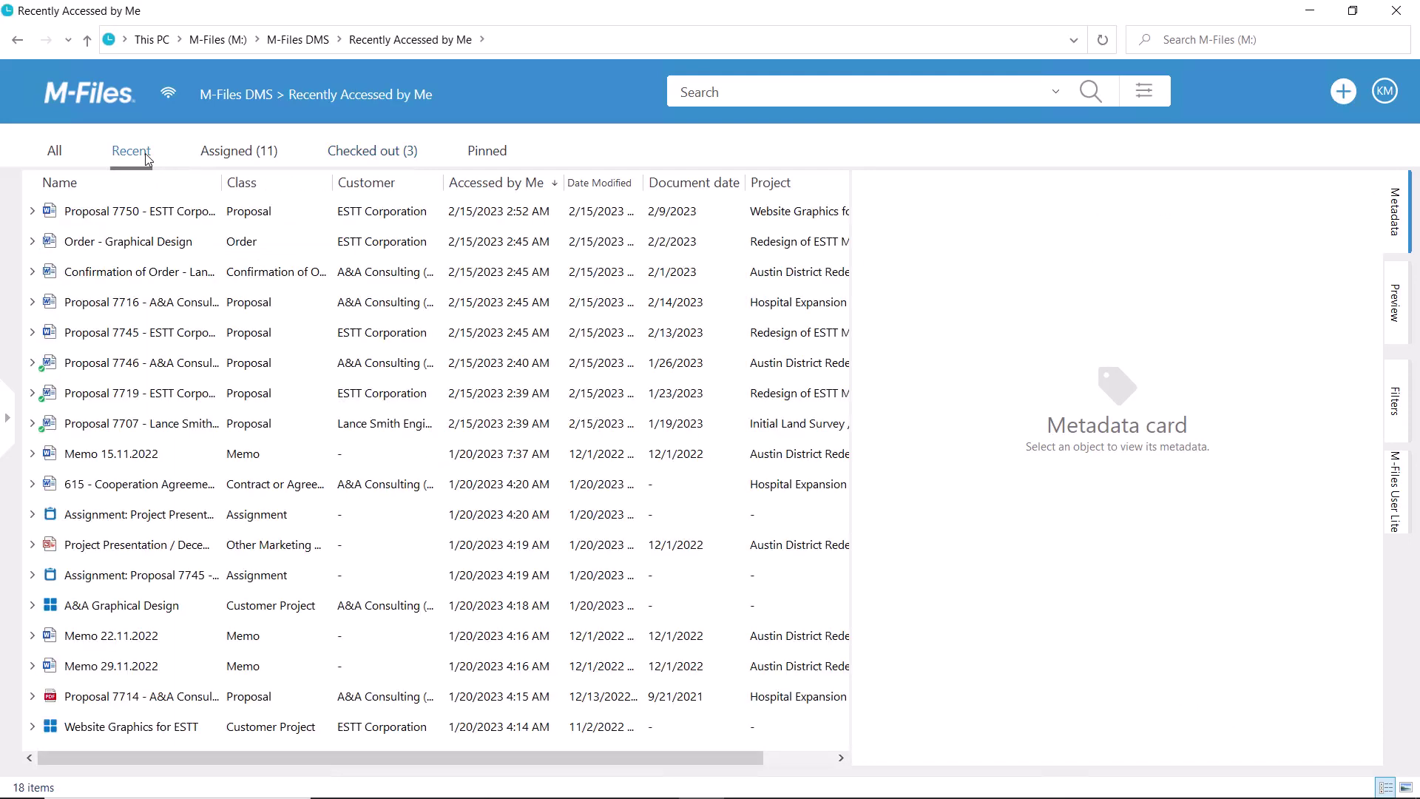
right_click(167, 214)
left_click(306, 364)
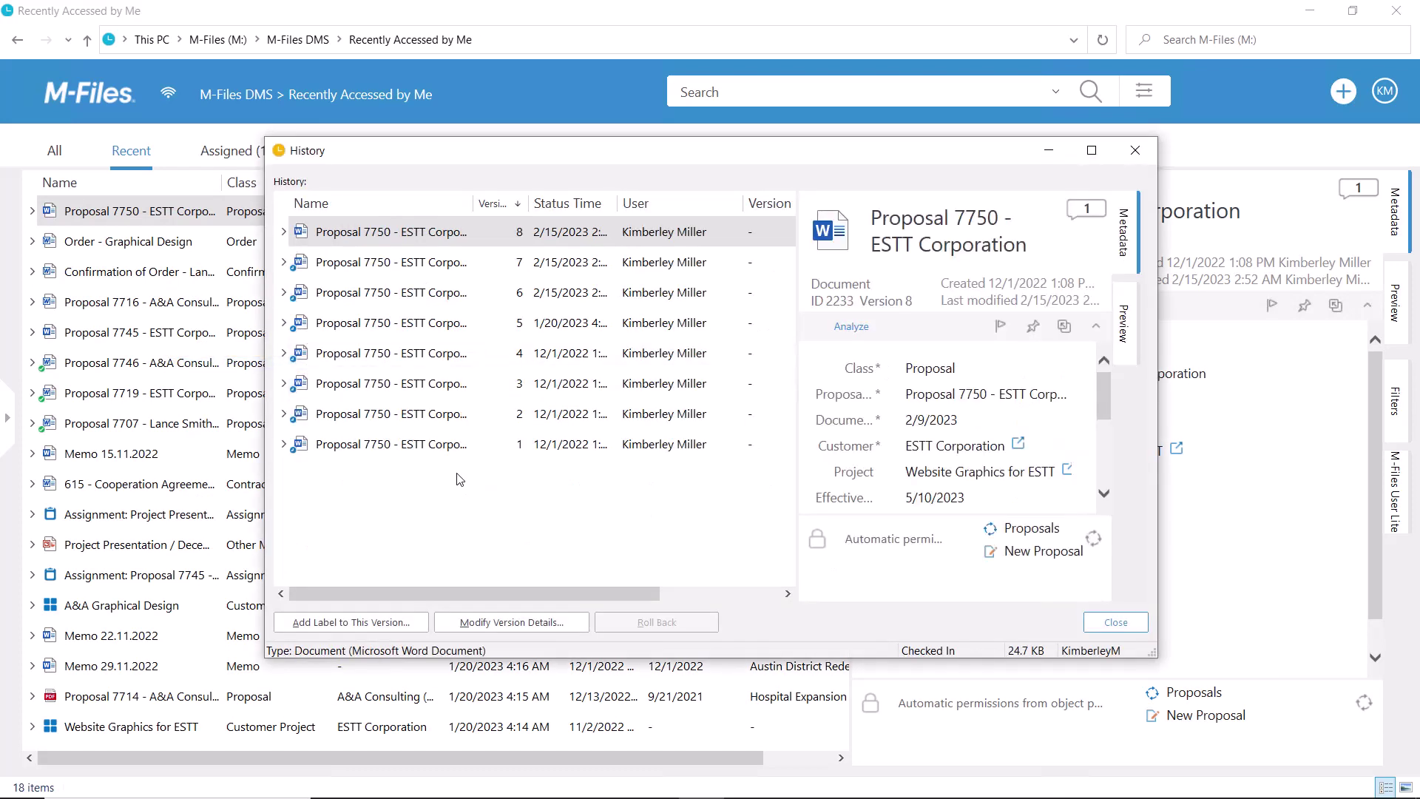
left_click(1123, 321)
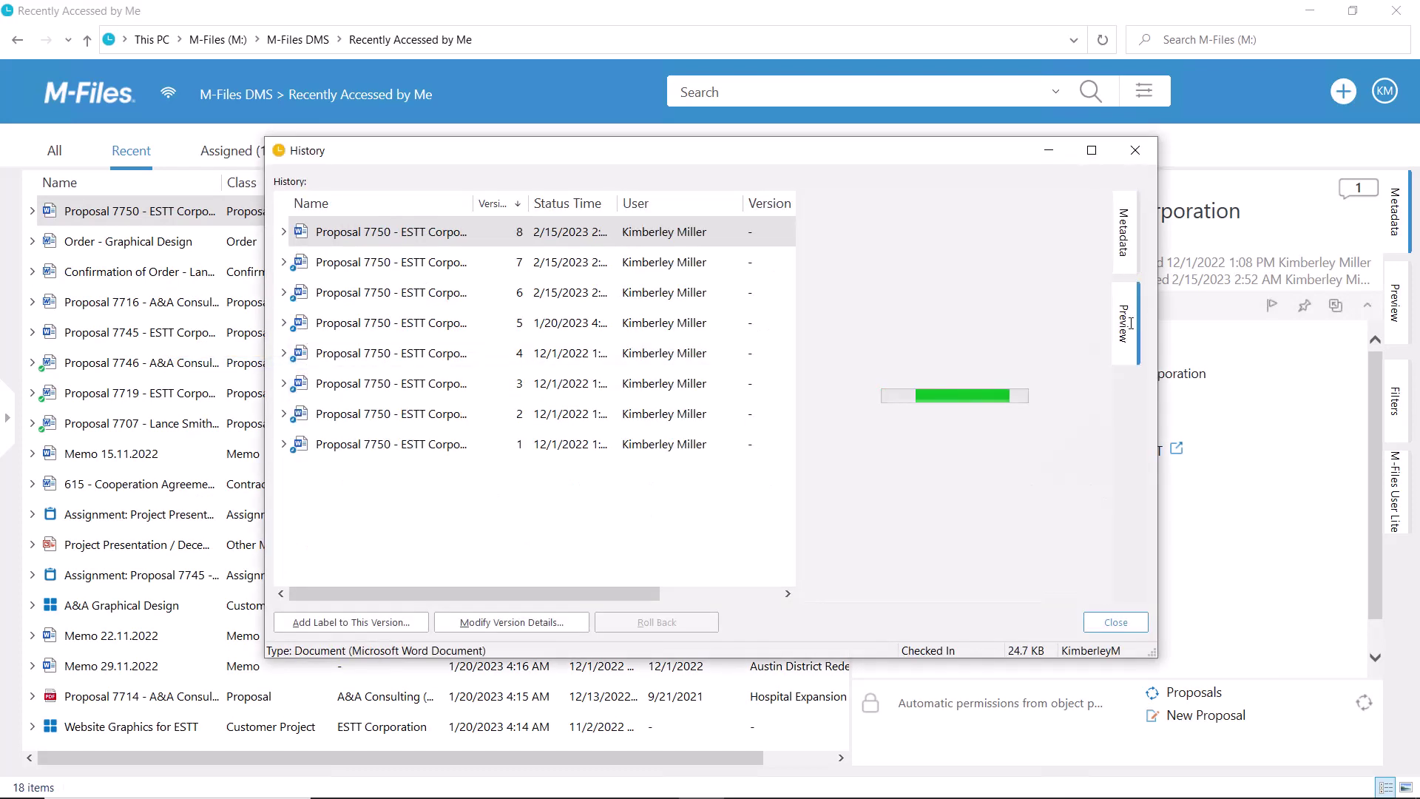
scroll(955, 389, "down", 5)
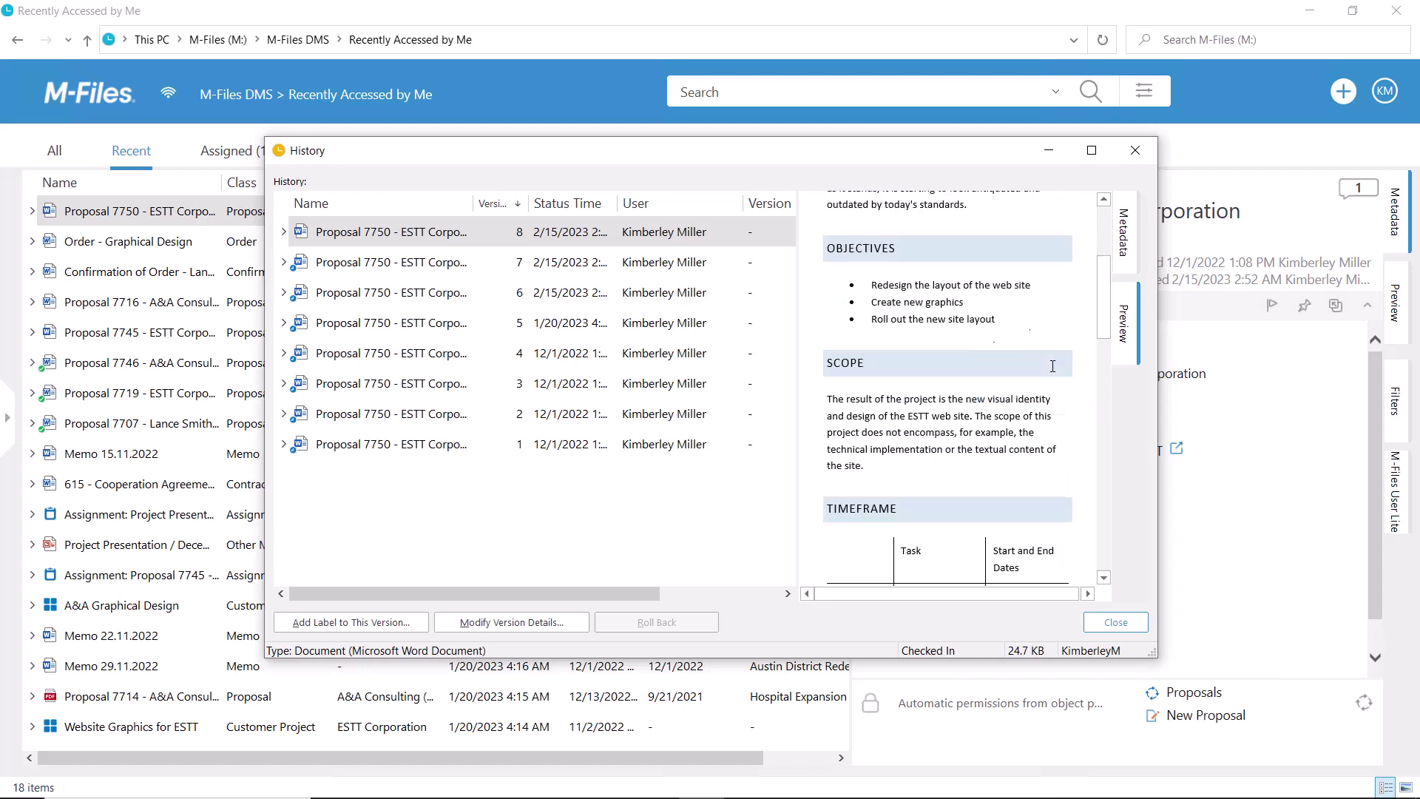
scroll(1054, 366, "down", 3)
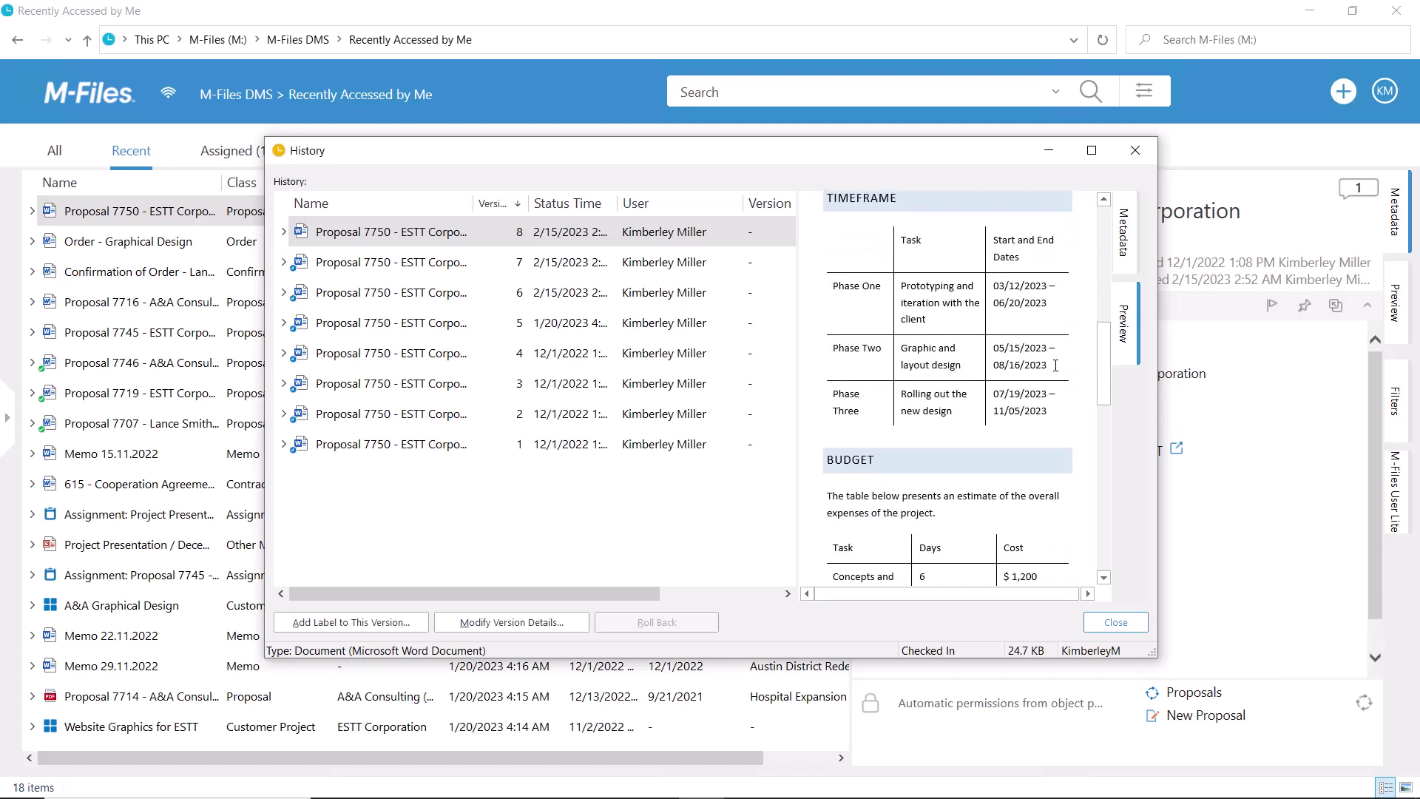
scroll(1053, 366, "down", 2)
scroll(1054, 366, "down", 4)
scroll(1054, 366, "down", 3)
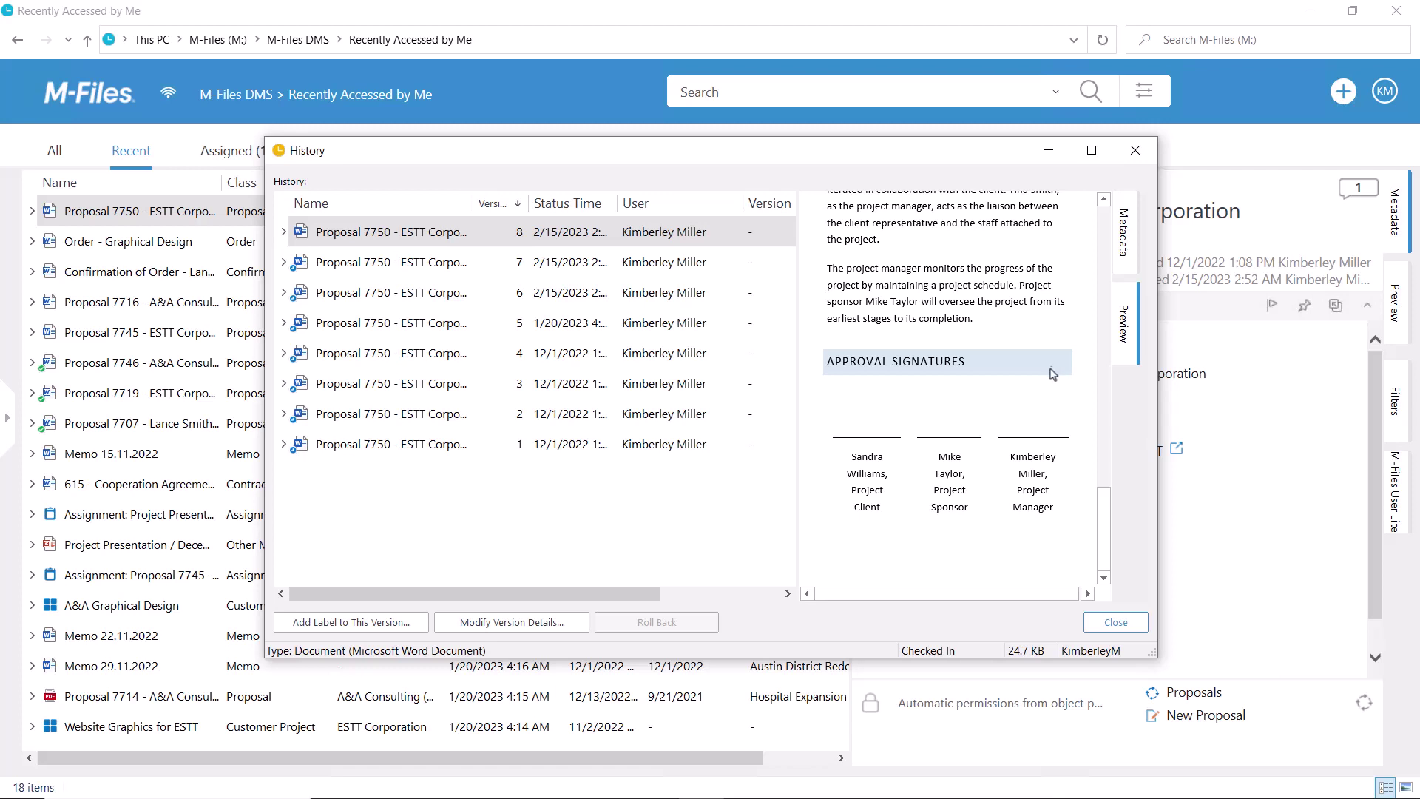
left_click(1121, 627)
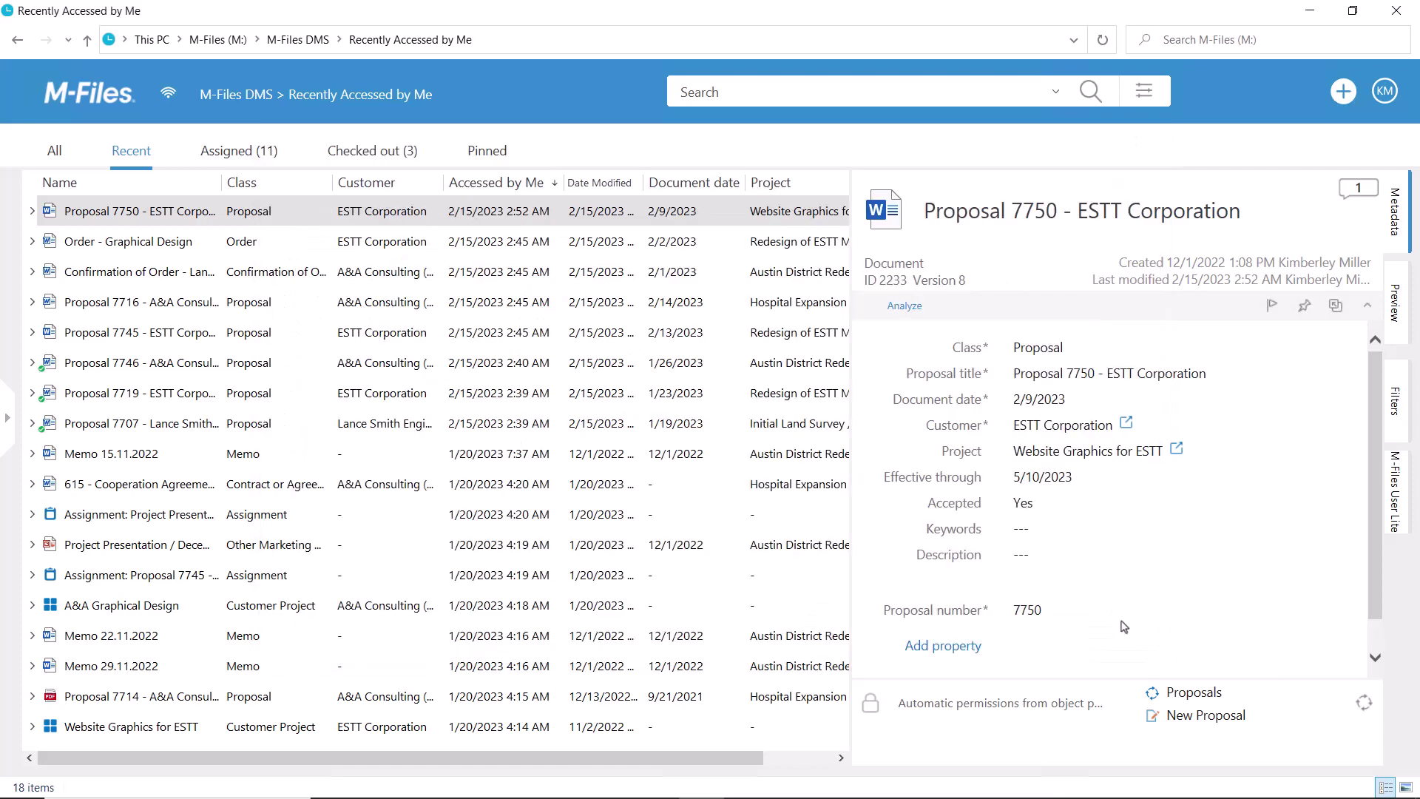
From All views, open Other Views > Offline > Marked for Offline Availability, listing five documents.
left_click(54, 150)
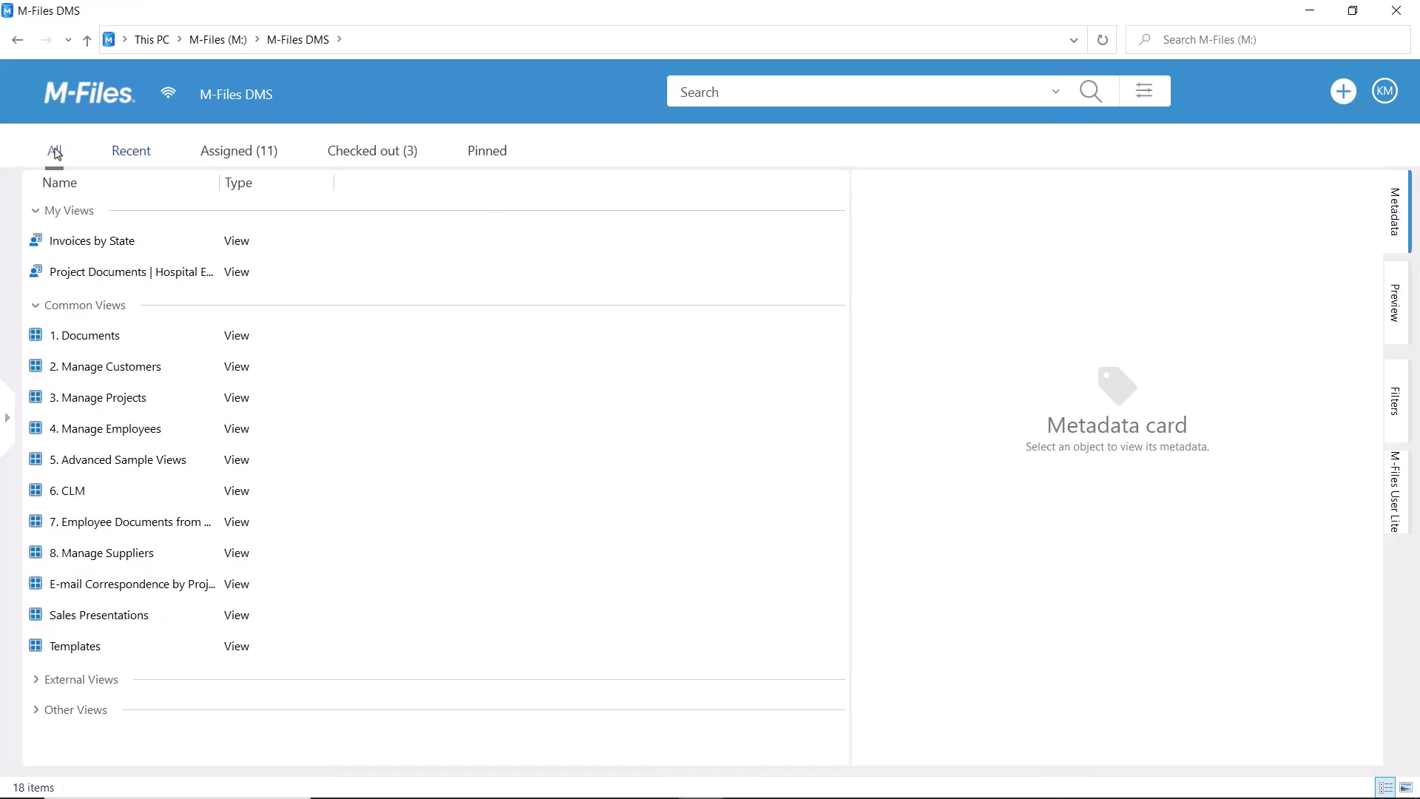
left_click(36, 710)
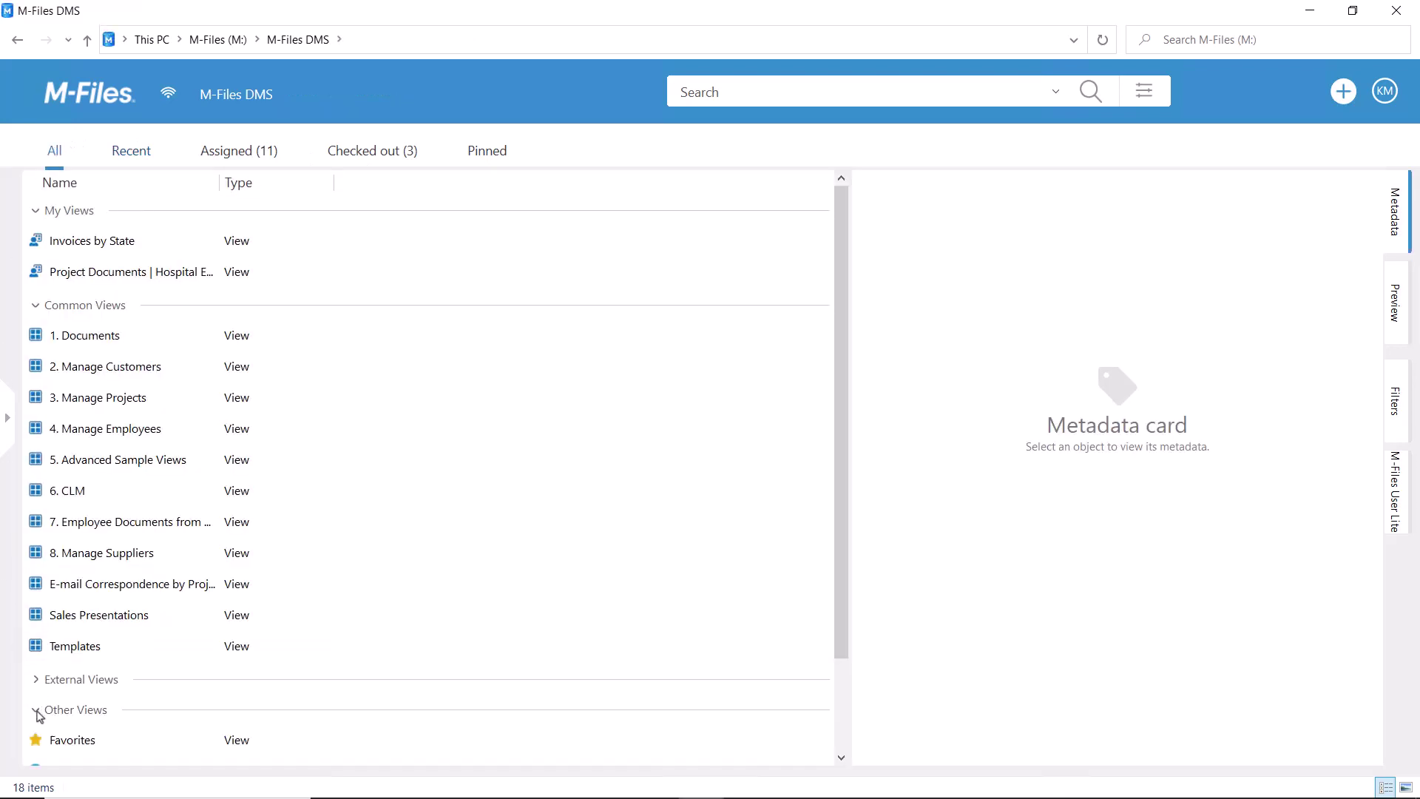
scroll(36, 715, "down", 2)
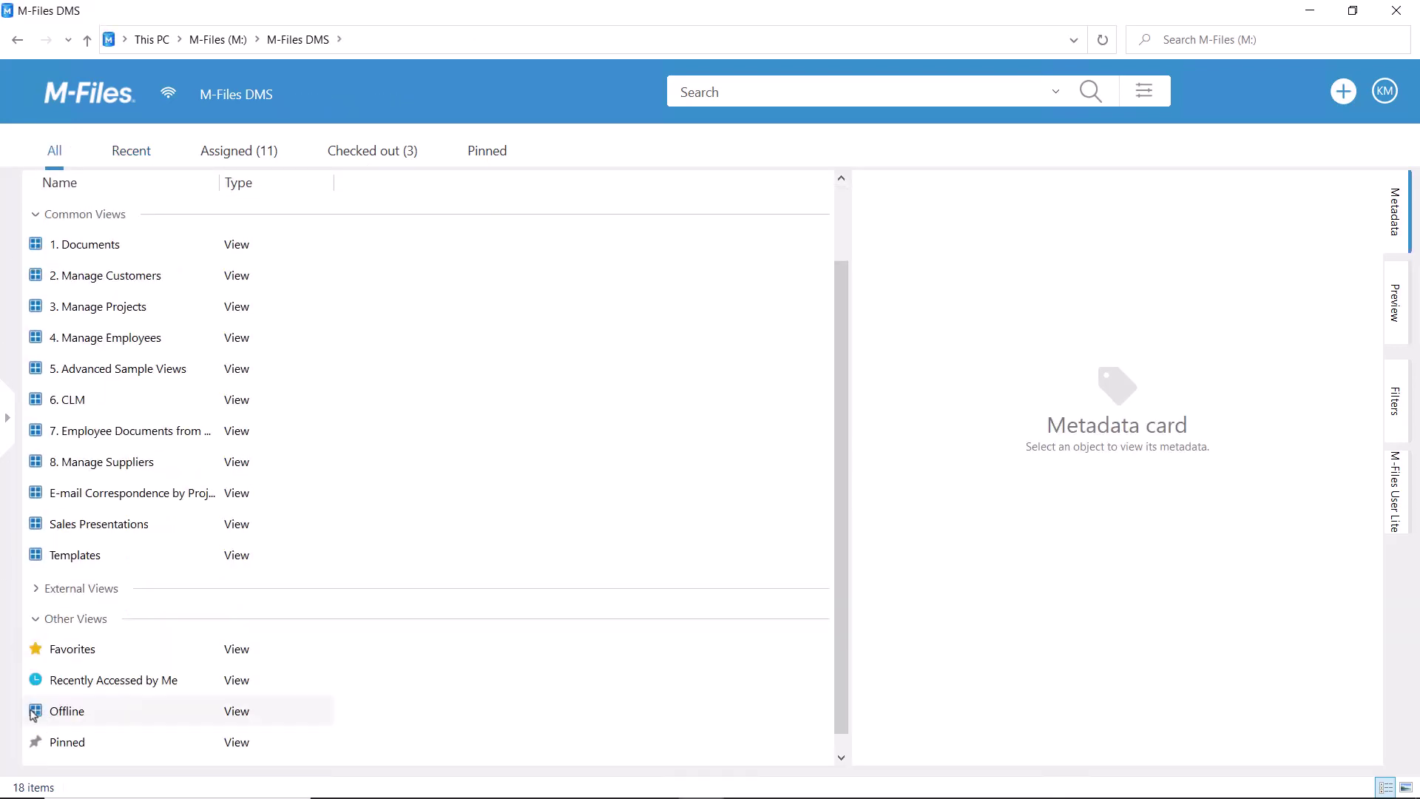
double_click(121, 699)
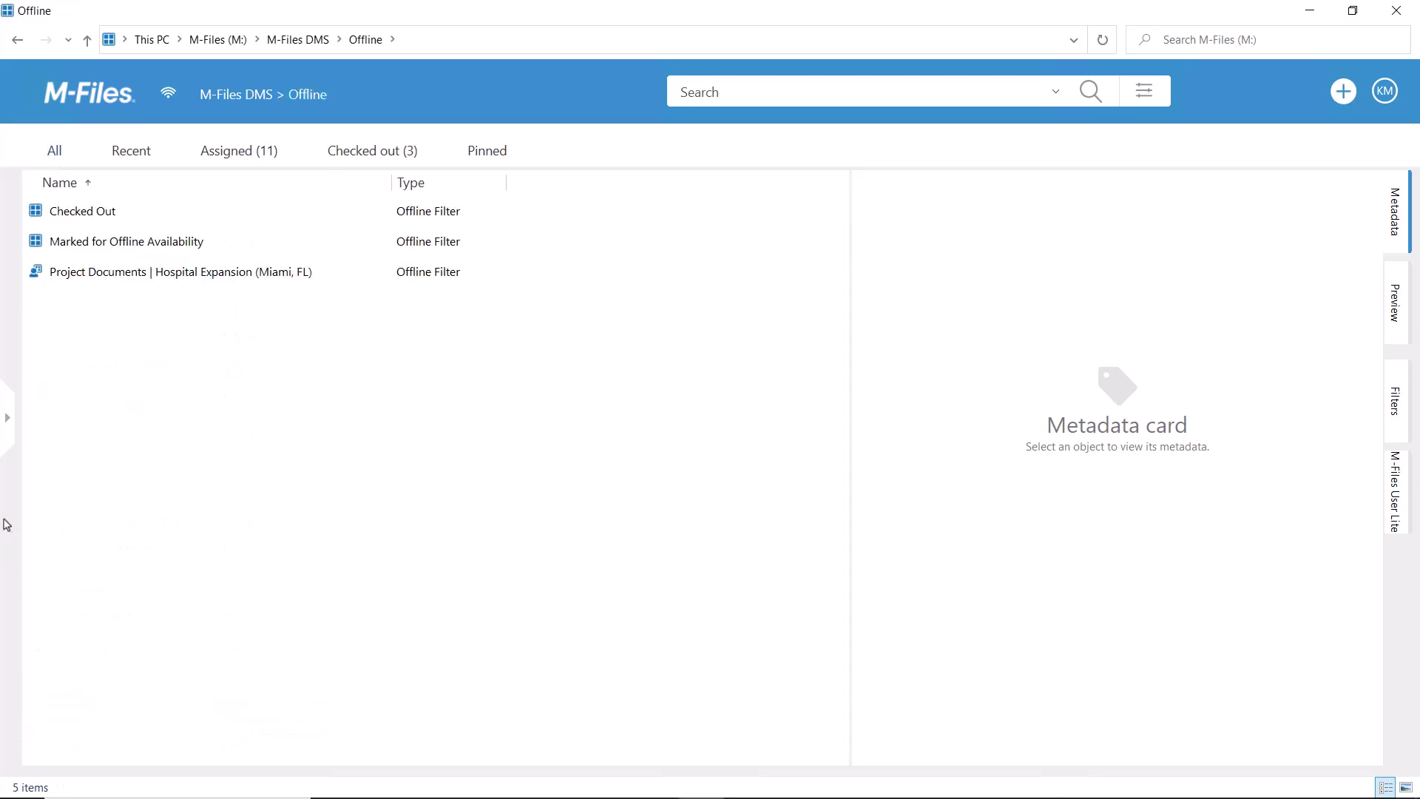
double_click(55, 241)
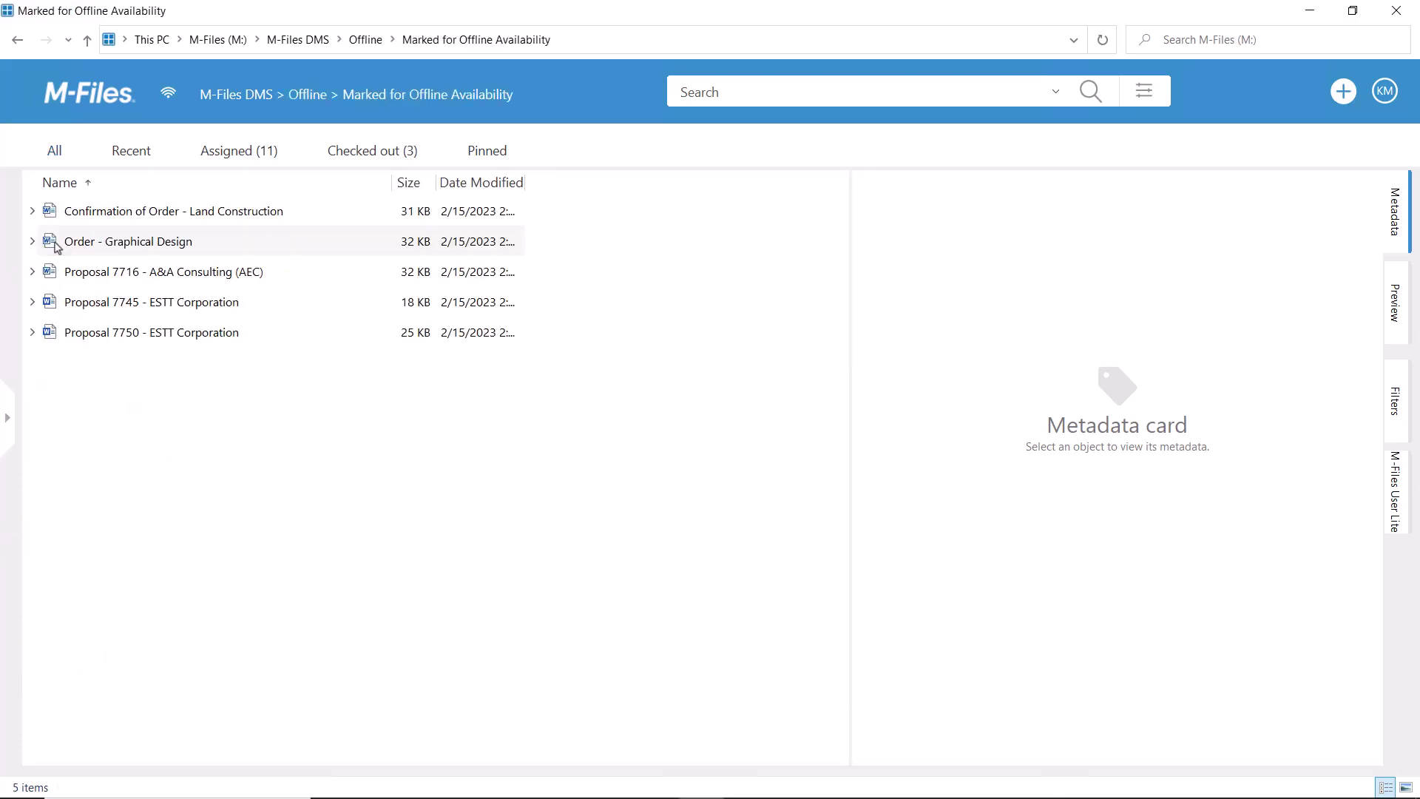
Remove offline availability from all five listed documents and dismiss the confirmation.
left_click_drag(159, 382, 174, 211)
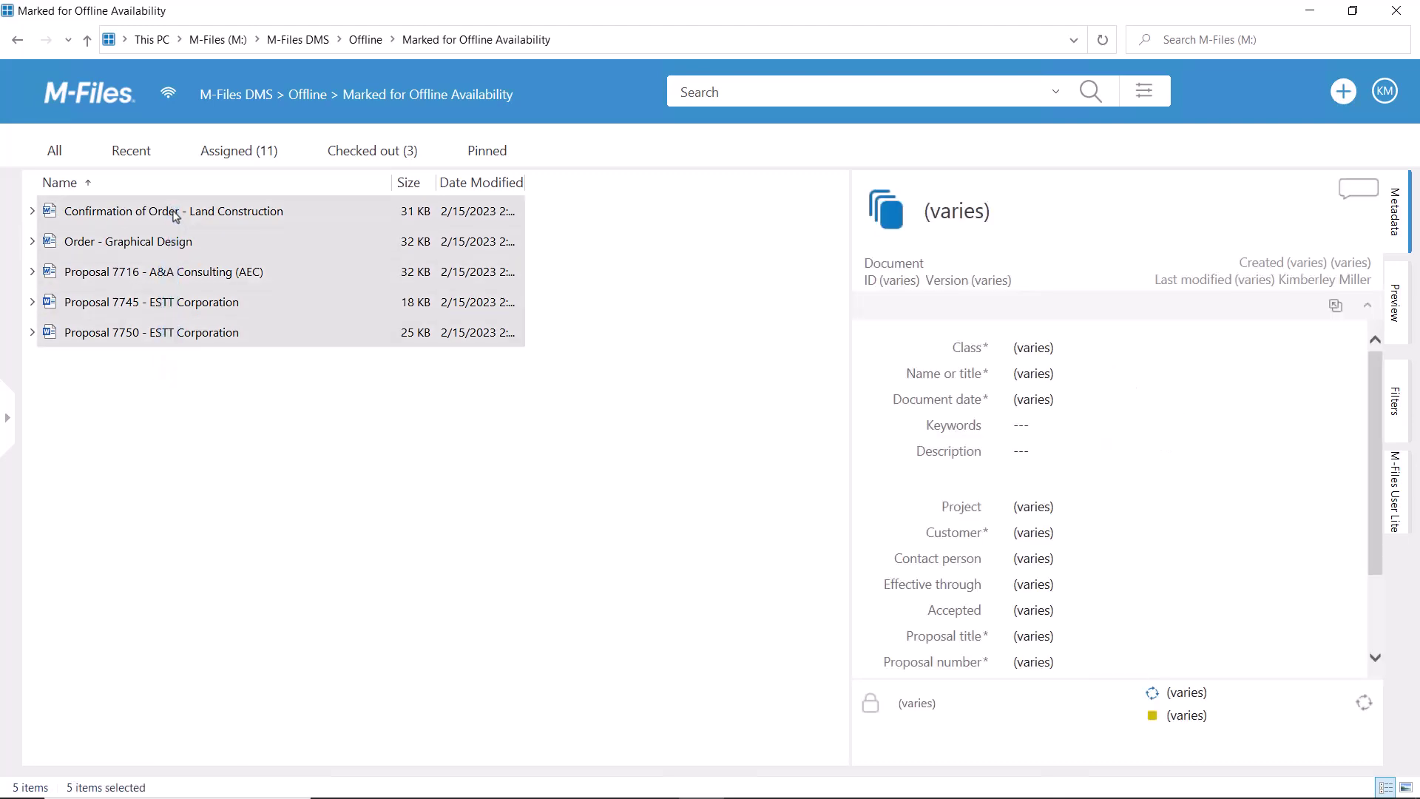
right_click(175, 214)
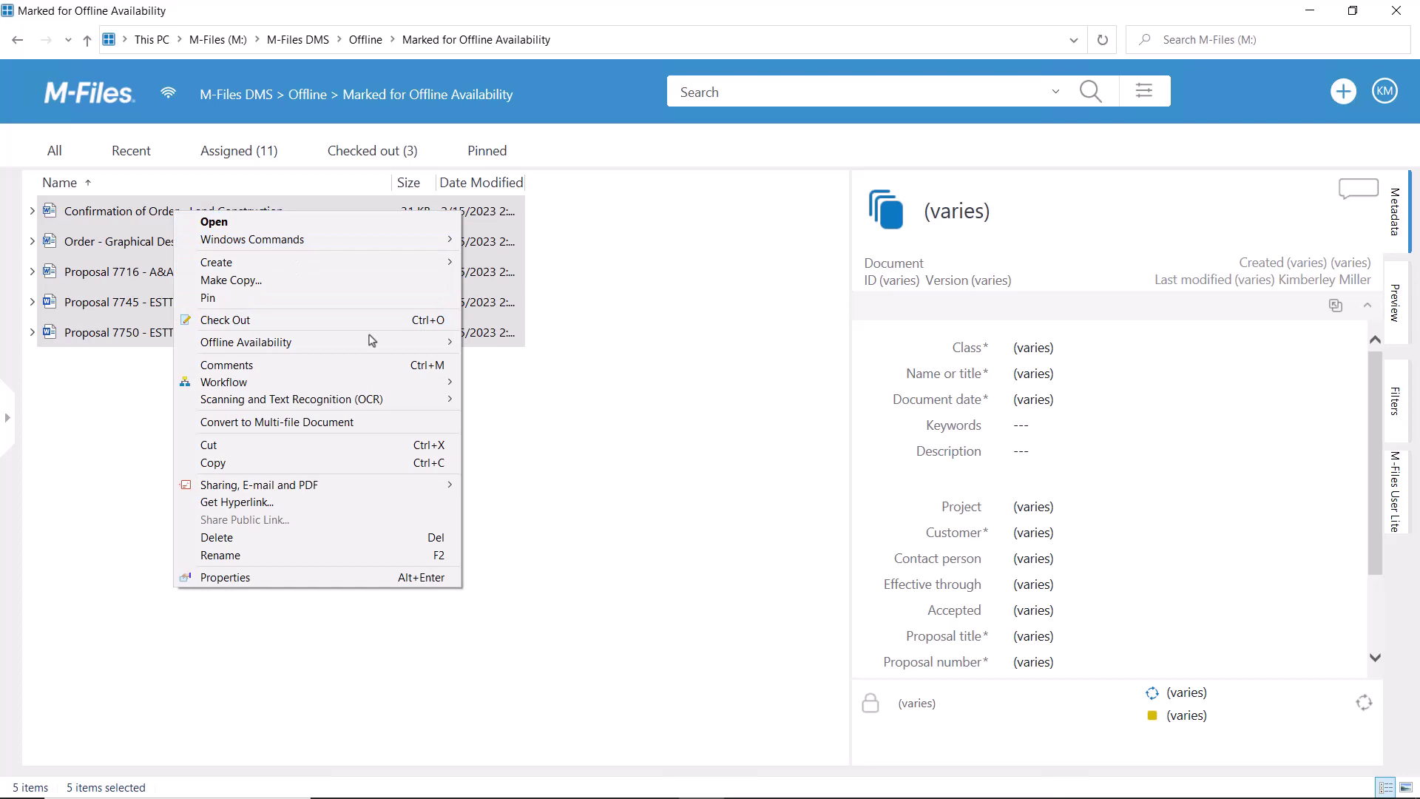
mouse_move(247, 342)
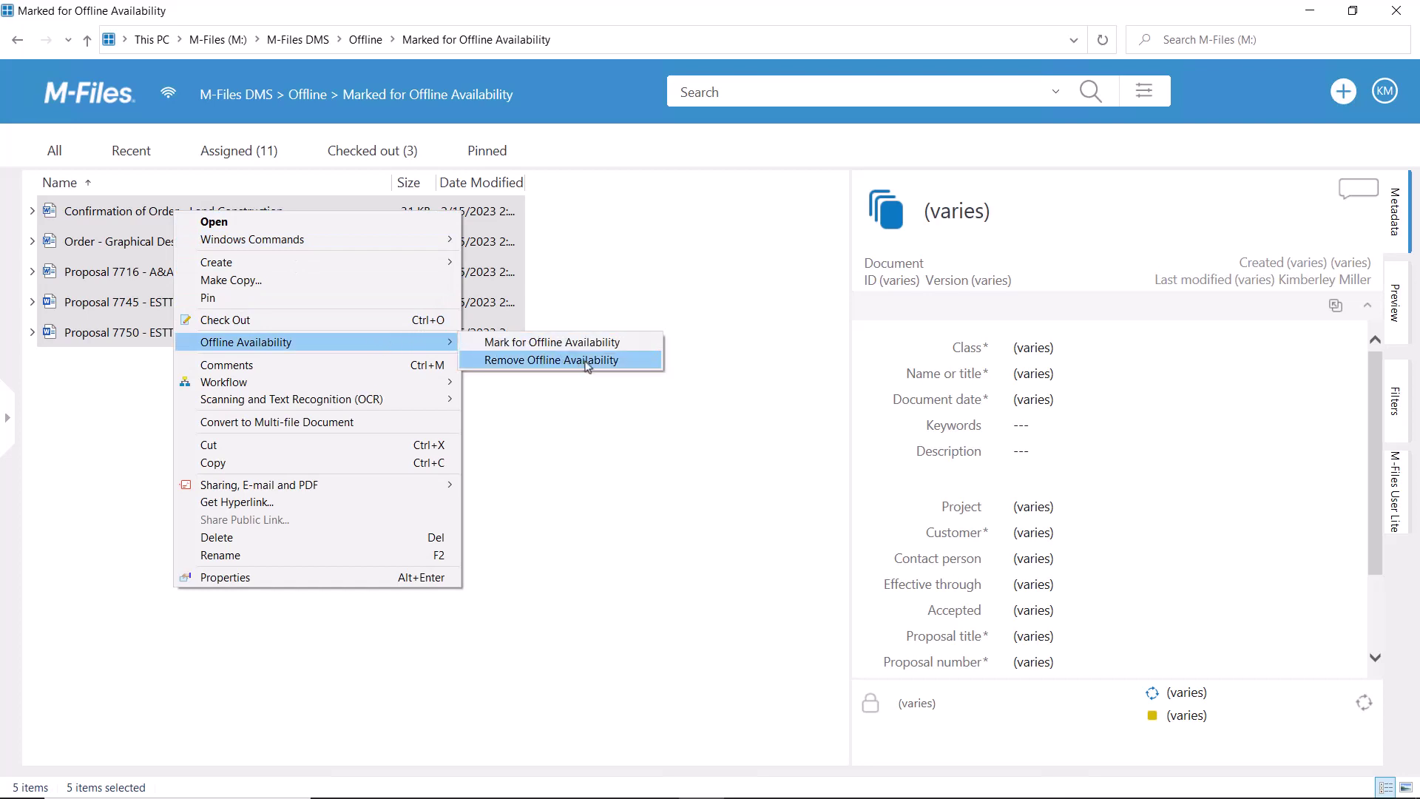
left_click(590, 365)
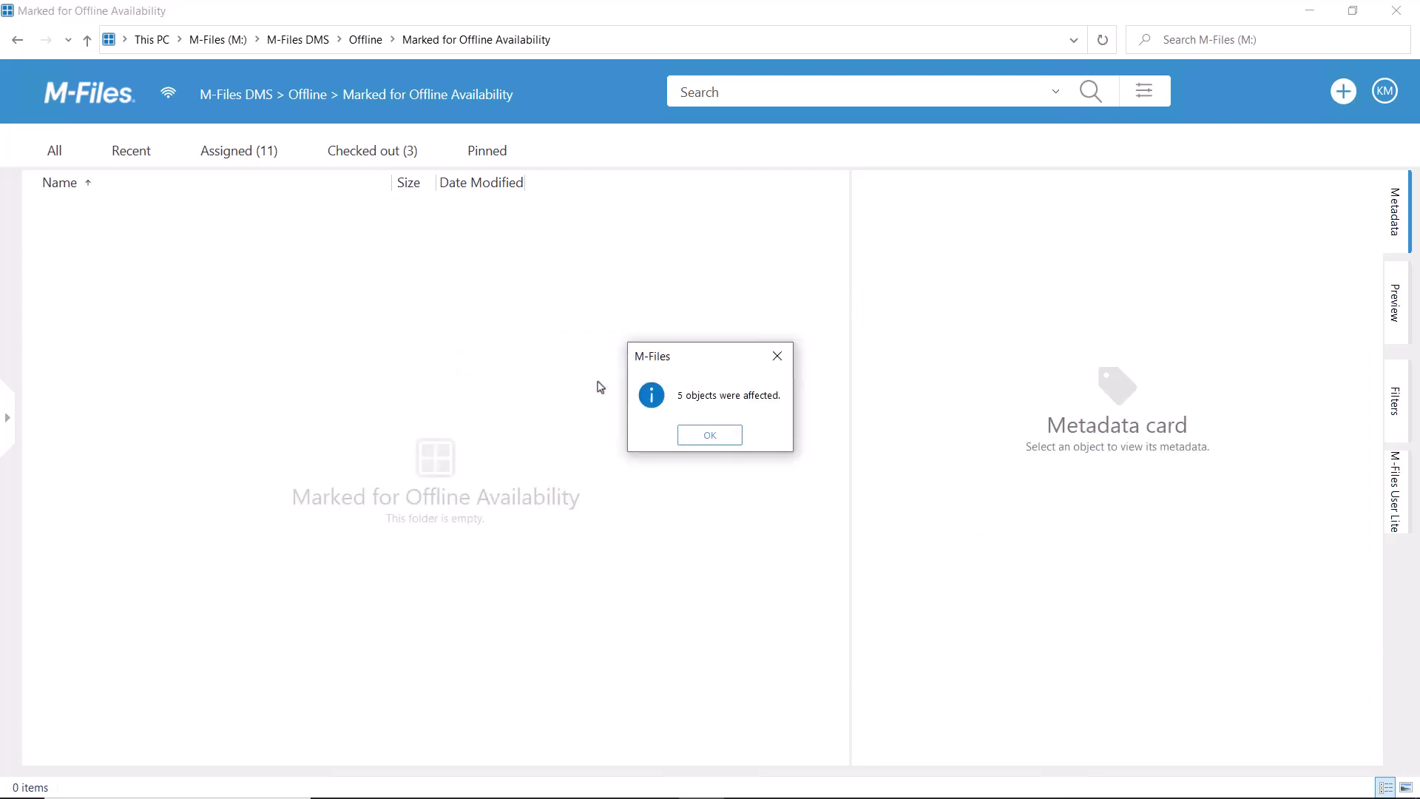
left_click(711, 435)
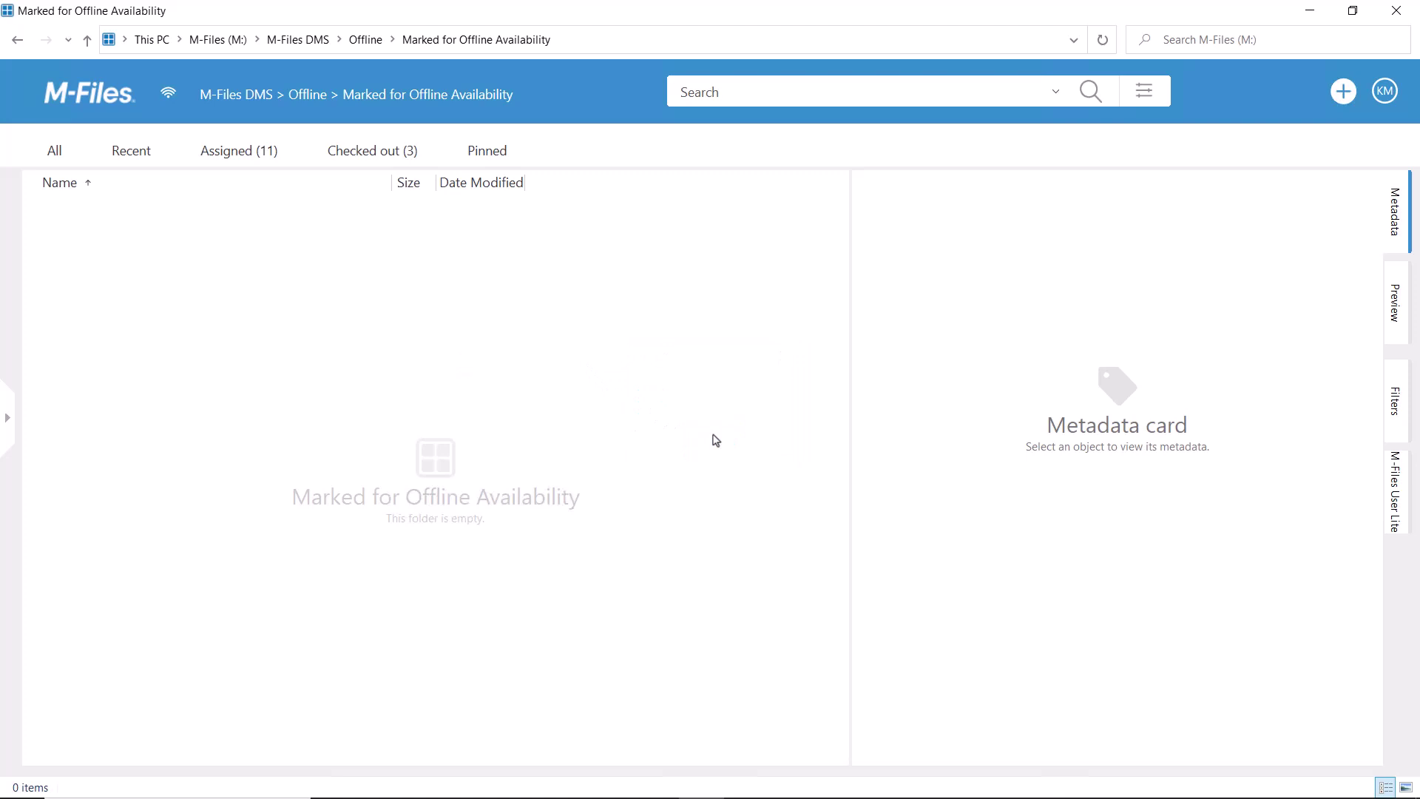